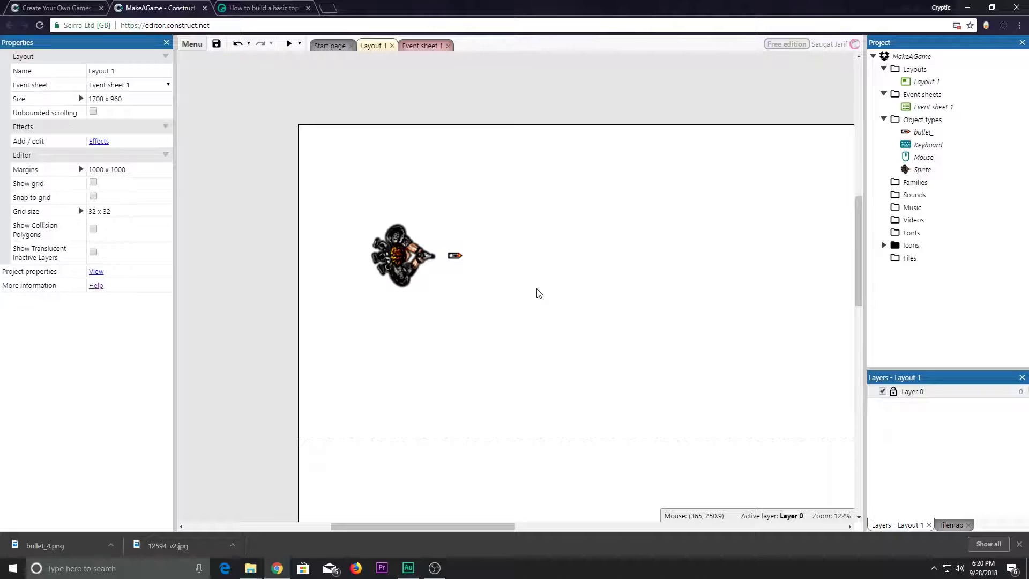
Examine the player and bullet sprites in the layout up close and select the bullet.
{"action": "middle_click_drag", "start_coordinate": [545, 236], "coordinate": [510, 230]}
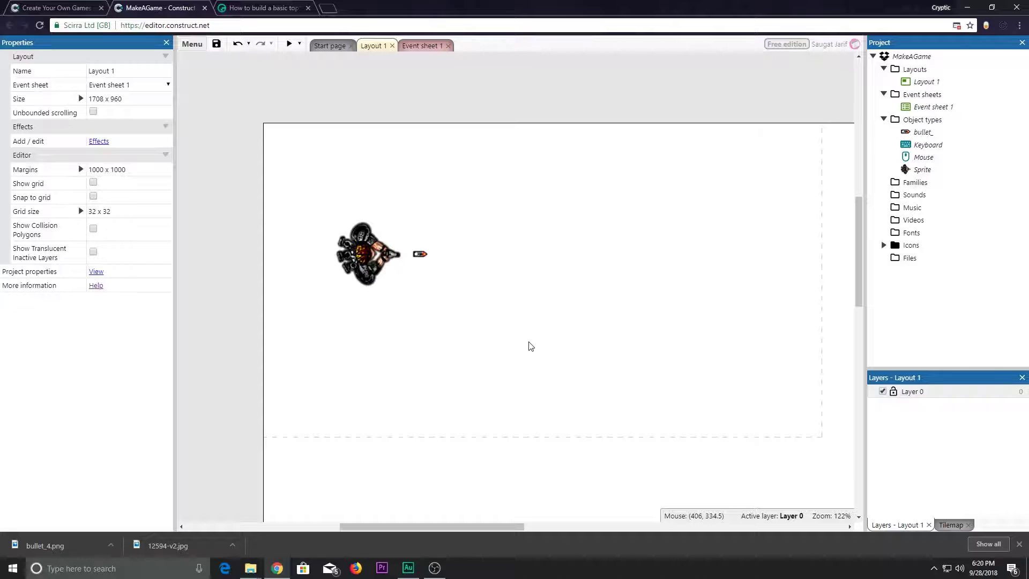
{"action": "scroll", "coordinate": [531, 346], "scroll_direction": "up", "scroll_amount": 5, "text": "ctrl"}
{"action": "scroll", "coordinate": [536, 354], "scroll_direction": "up", "scroll_amount": 2, "text": "ctrl"}
{"action": "left_click", "coordinate": [472, 312]}
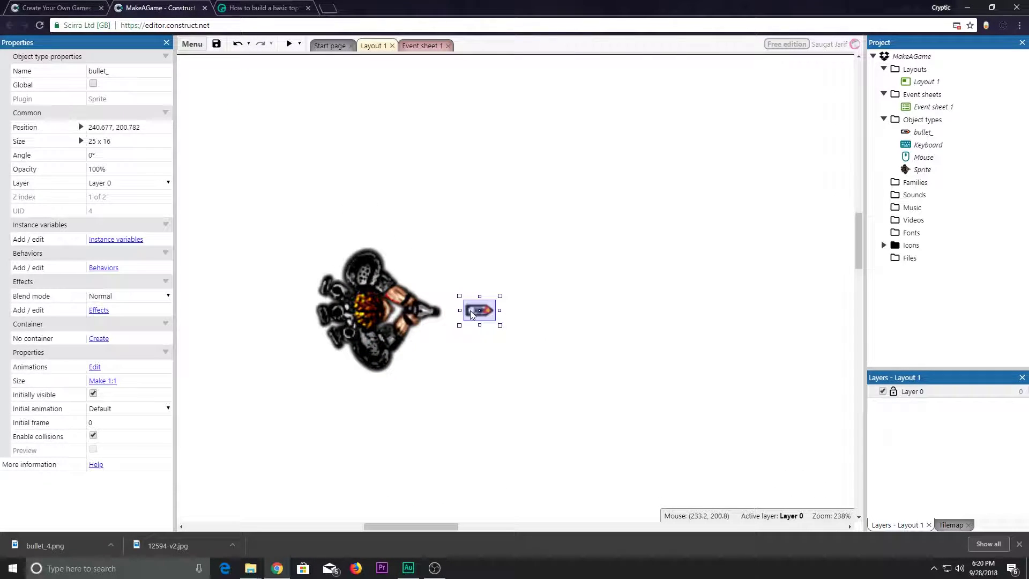
{"action": "left_click", "coordinate": [628, 324]}
{"action": "left_click_drag", "start_coordinate": [461, 290], "coordinate": [492, 326]}
{"action": "left_click", "coordinate": [537, 324]}
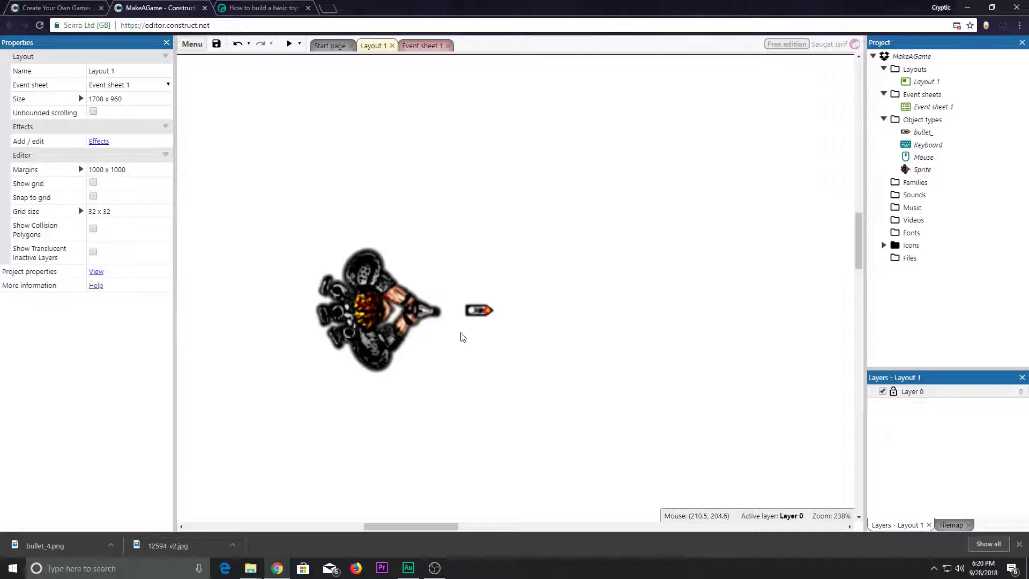
{"action": "left_click", "coordinate": [479, 312]}
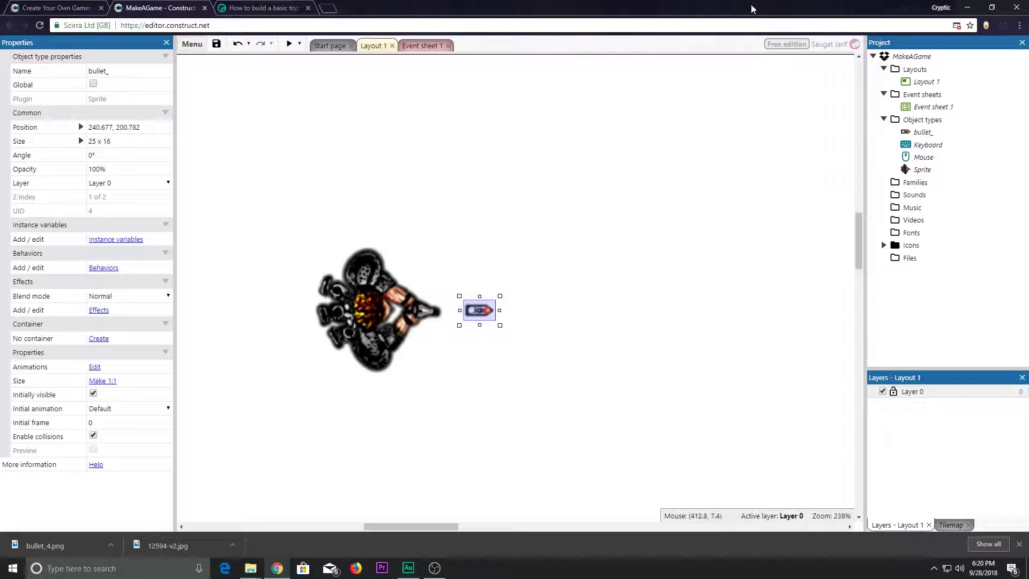
Switch to the Tutorial folder, delete 12594-v2.jpg from it, and close the folder window.
{"action": "left_click", "coordinate": [968, 7]}
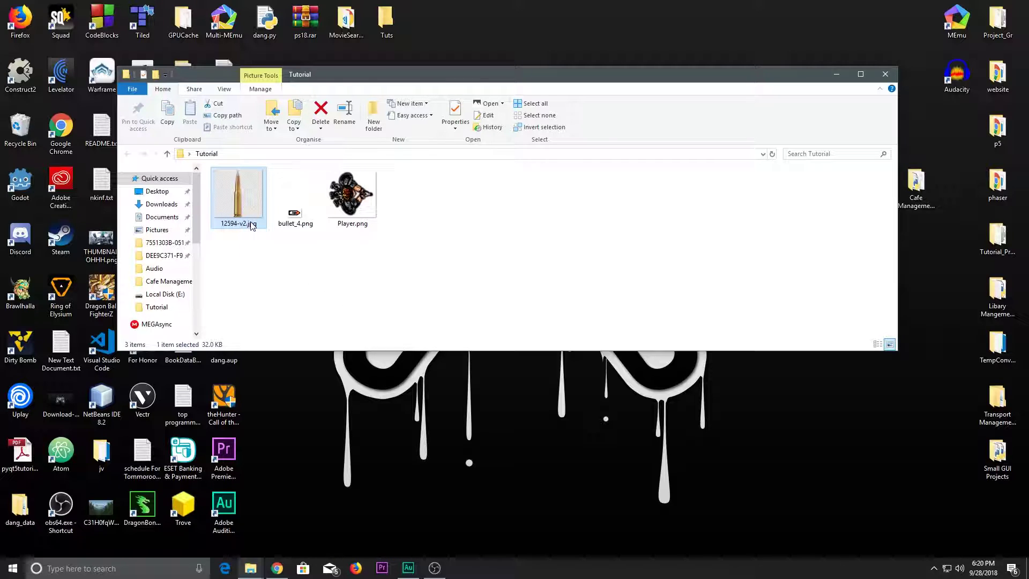
{"action": "key", "text": "Delete"}
{"action": "key", "text": "F2"}
{"action": "key", "text": "Return"}
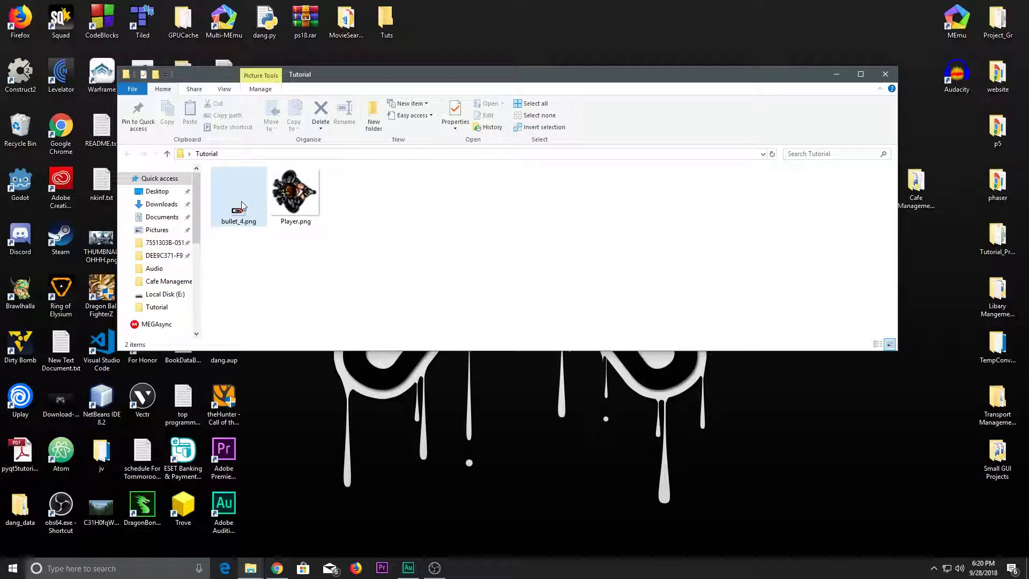
{"action": "left_click", "coordinate": [236, 210]}
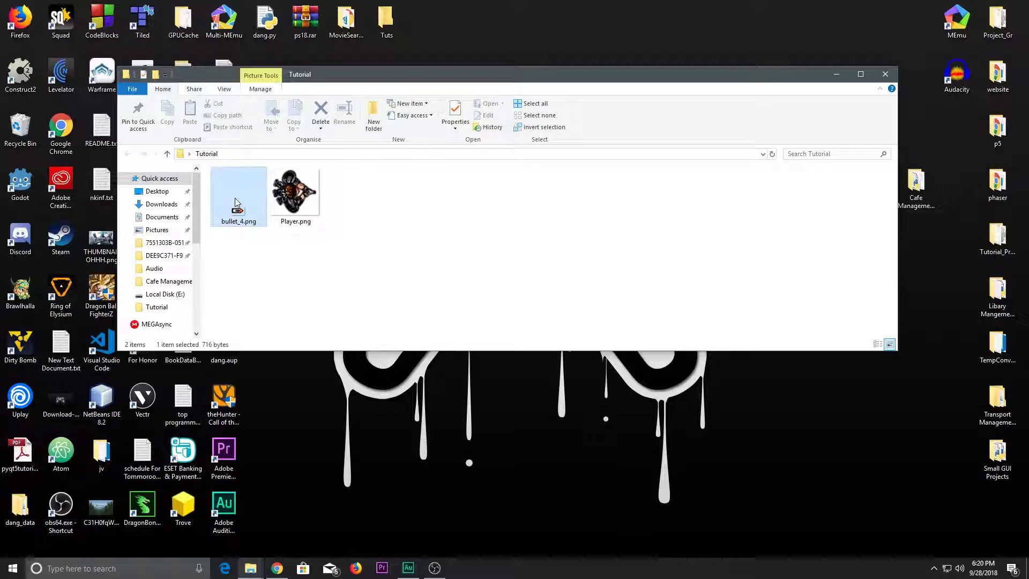
{"action": "left_click", "coordinate": [294, 194]}
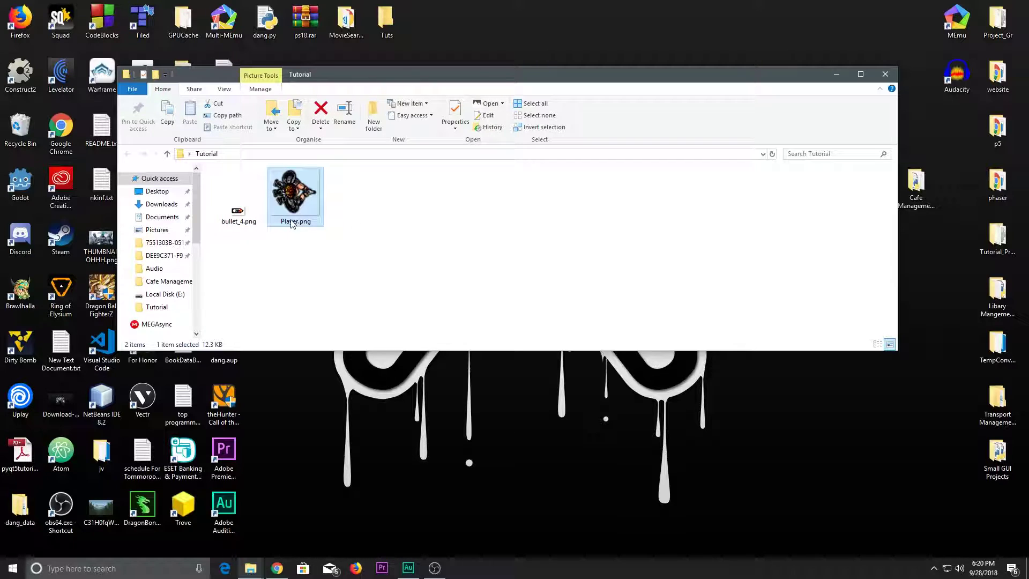
{"action": "left_click", "coordinate": [885, 73]}
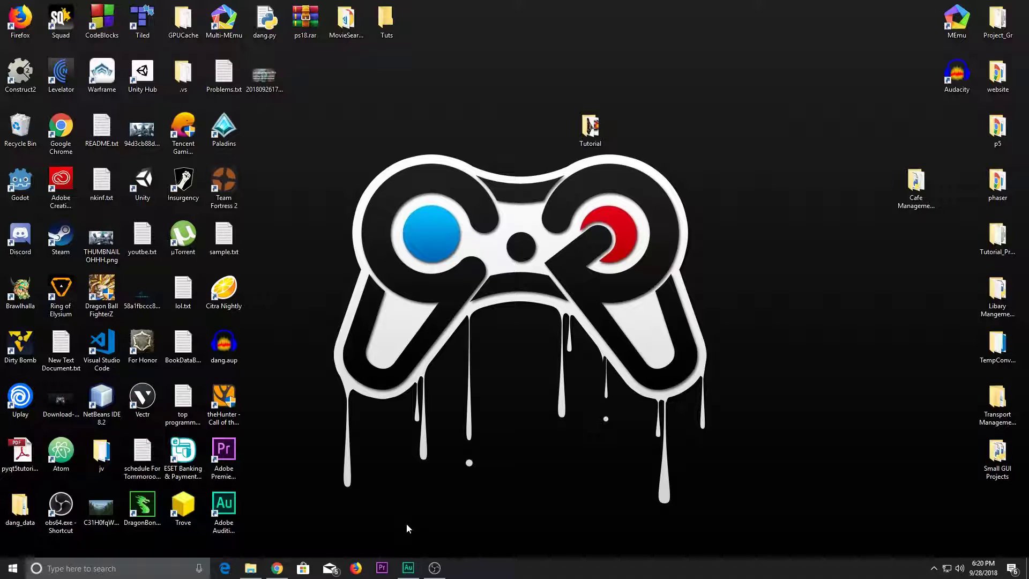
Switch back to Construct 3 and move the bullet sprite slightly closer to the player's gun, to about 237, 201.
{"action": "left_click", "coordinate": [277, 568]}
{"action": "scroll", "coordinate": [523, 357], "scroll_direction": "down", "scroll_amount": 3, "text": "ctrl"}
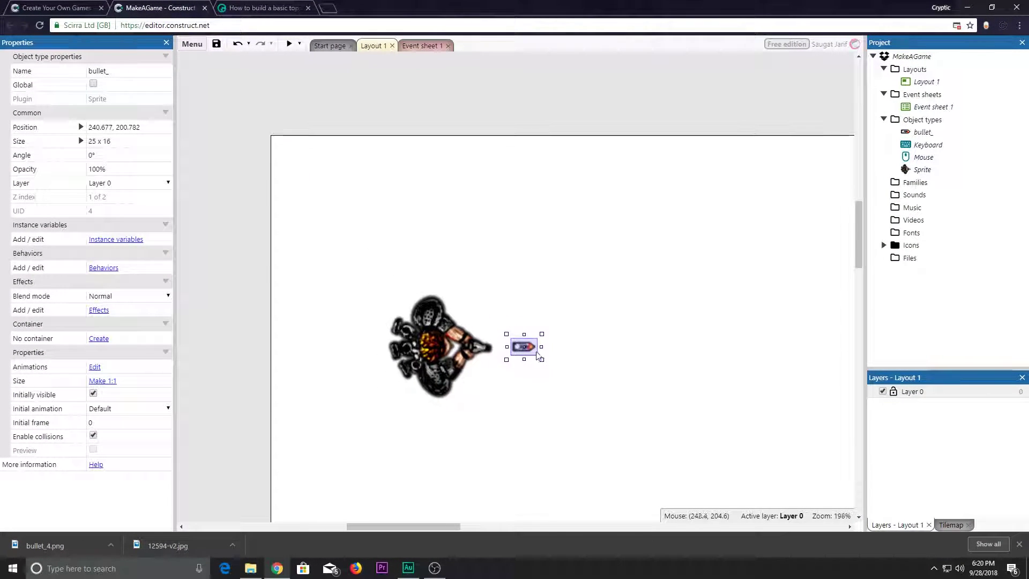
{"action": "left_click_drag", "start_coordinate": [462, 301], "coordinate": [465, 302]}
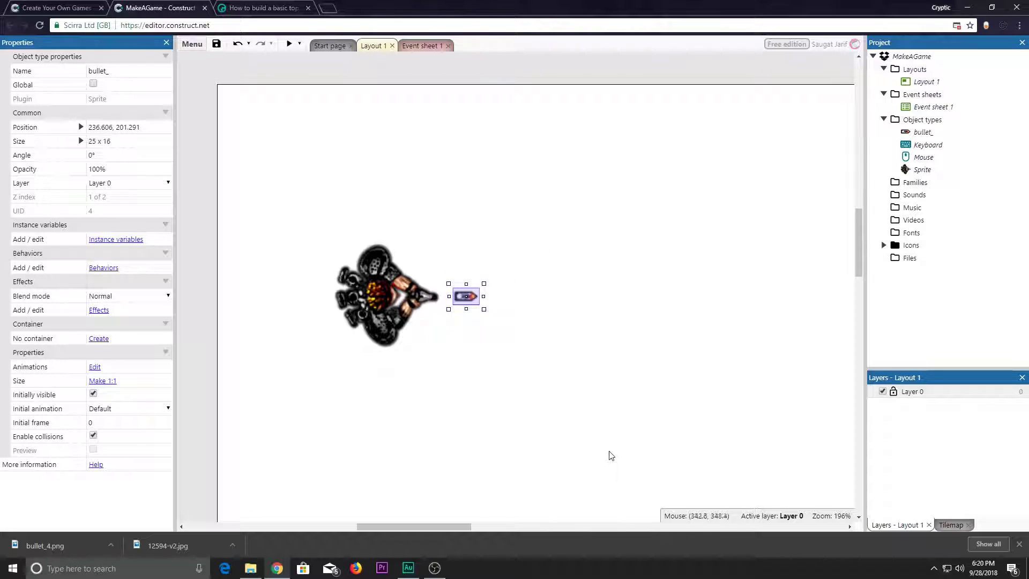
Rename the bullet object type to "bullet".
{"action": "left_click", "coordinate": [113, 72]}
{"action": "left_click", "coordinate": [113, 72]}
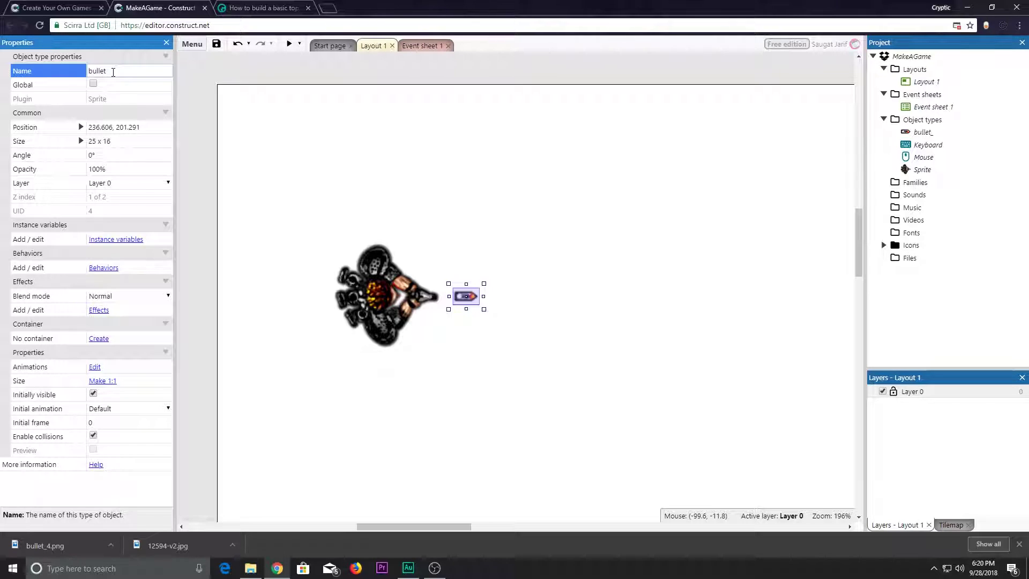
{"action": "key", "text": "Return"}
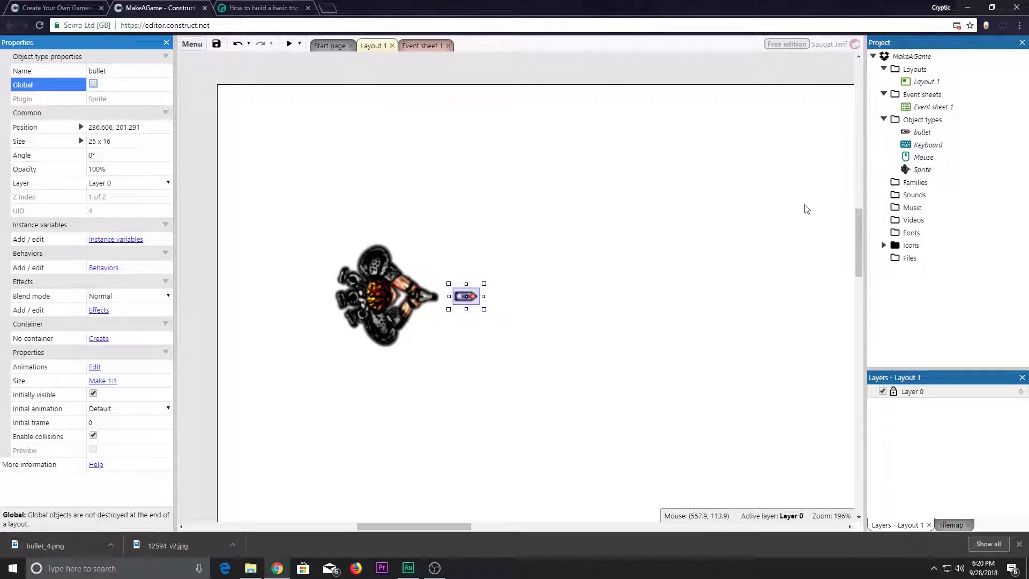
Add the Bullet movement behavior to the bullet object and close its behaviors dialog.
{"action": "left_click", "coordinate": [104, 268]}
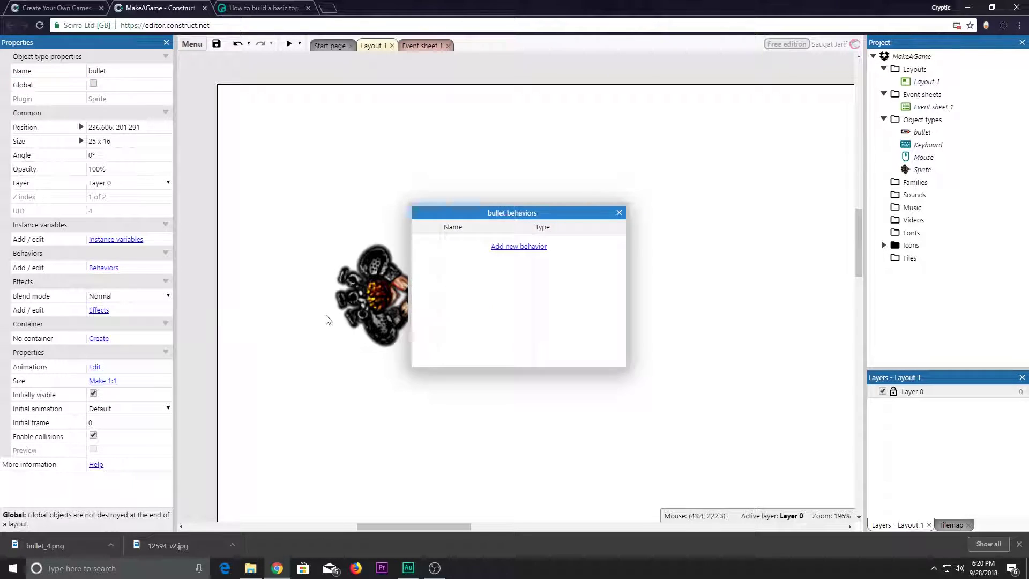
{"action": "left_click", "coordinate": [516, 245]}
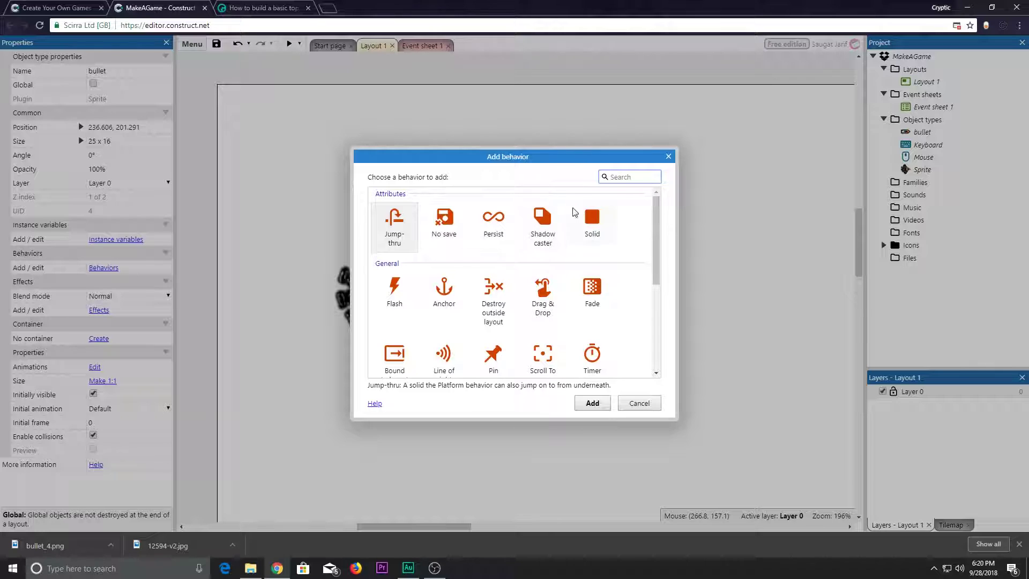
{"action": "left_click_drag", "start_coordinate": [657, 255], "coordinate": [658, 345]}
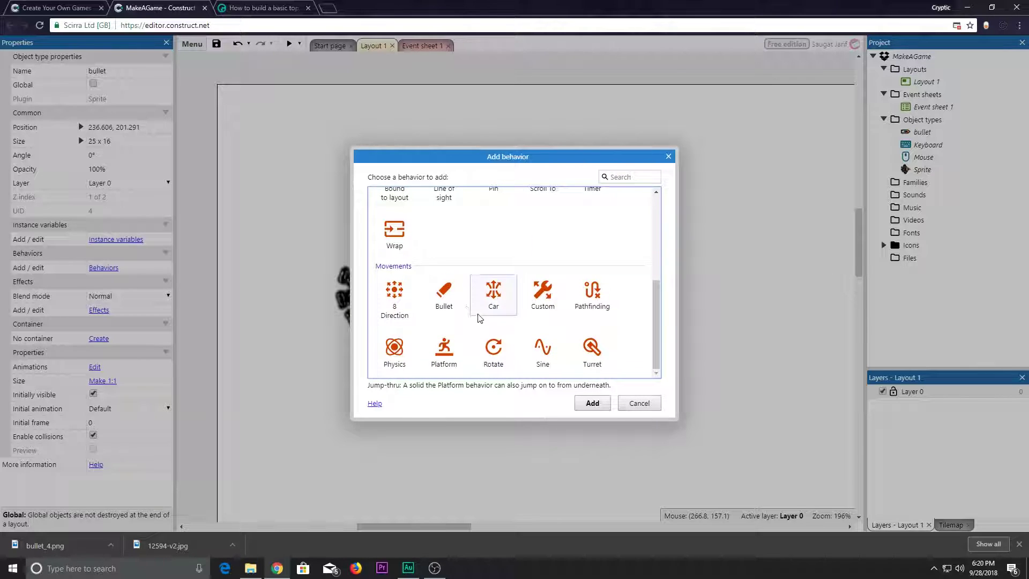
{"action": "left_click", "coordinate": [457, 303]}
{"action": "left_click", "coordinate": [592, 404]}
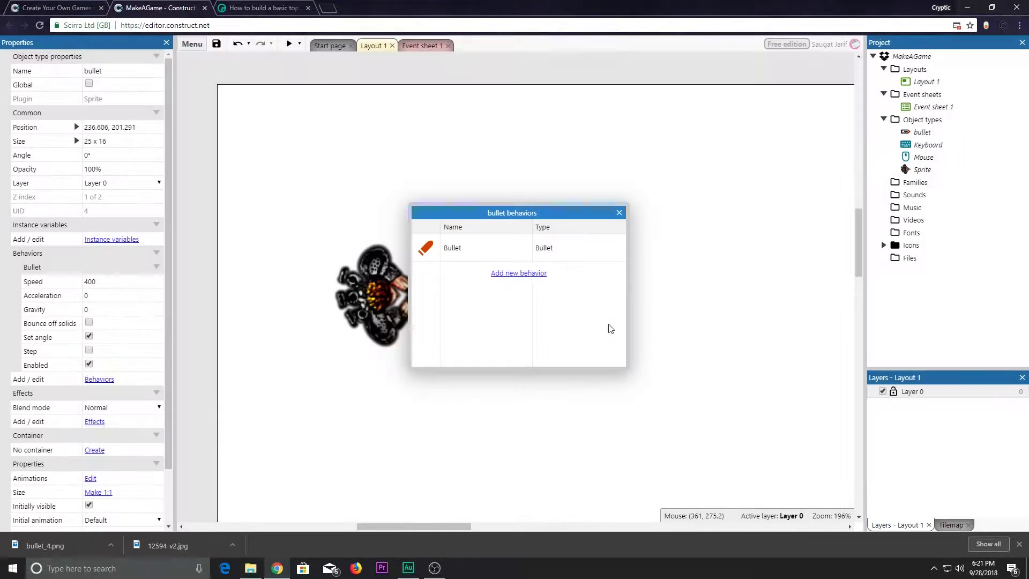
{"action": "left_click", "coordinate": [620, 212]}
Preview the layout to check the bullet's movement, retrying the popup, and close the preview window.
{"action": "left_click", "coordinate": [289, 44]}
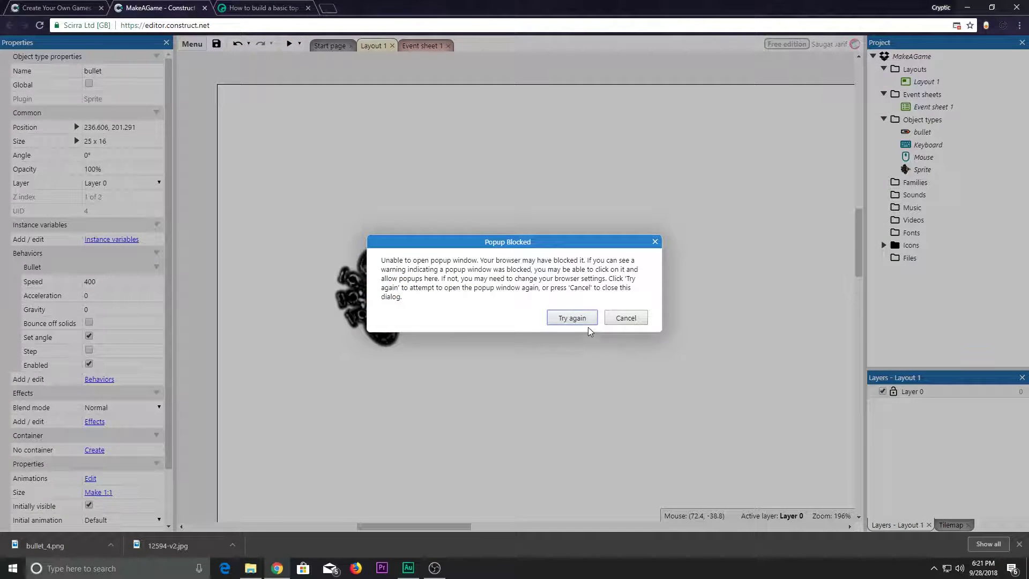
{"action": "left_click", "coordinate": [577, 320]}
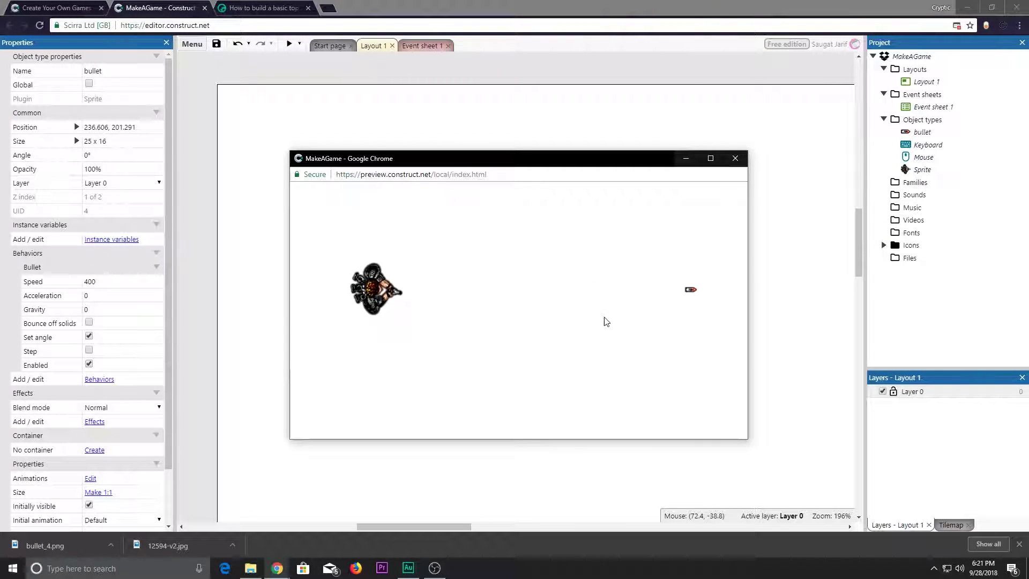
{"action": "left_click", "coordinate": [735, 158]}
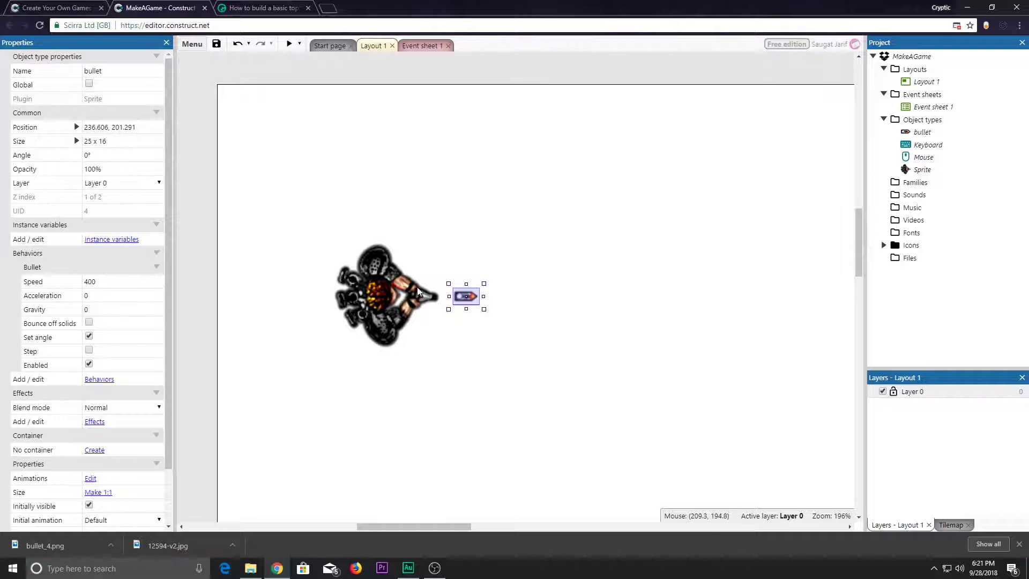
Inspect the player sprite's image in the Animations Editor, close it, and show Event sheet 1.
{"action": "left_click", "coordinate": [394, 278]}
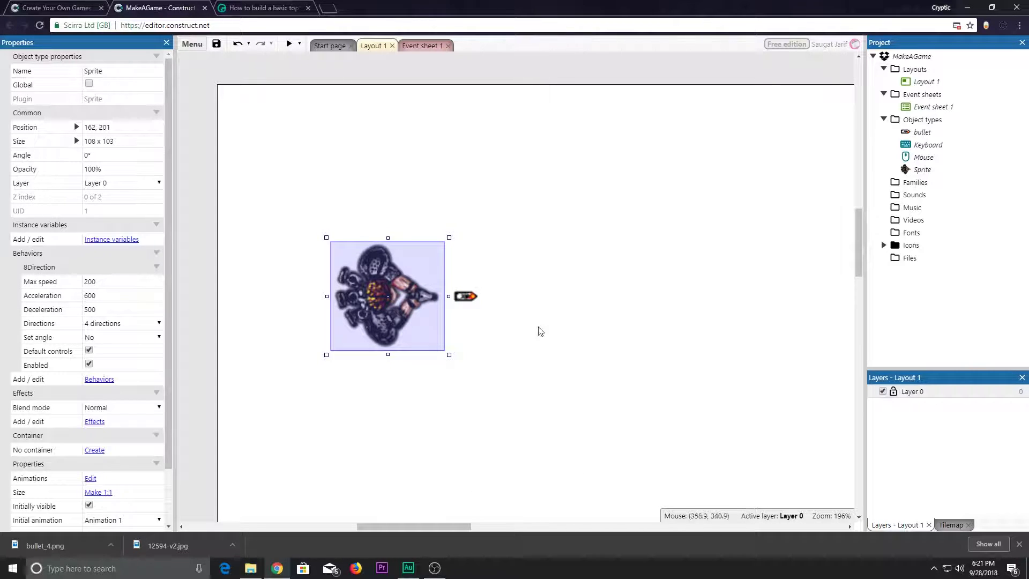
{"action": "double_click", "coordinate": [407, 313]}
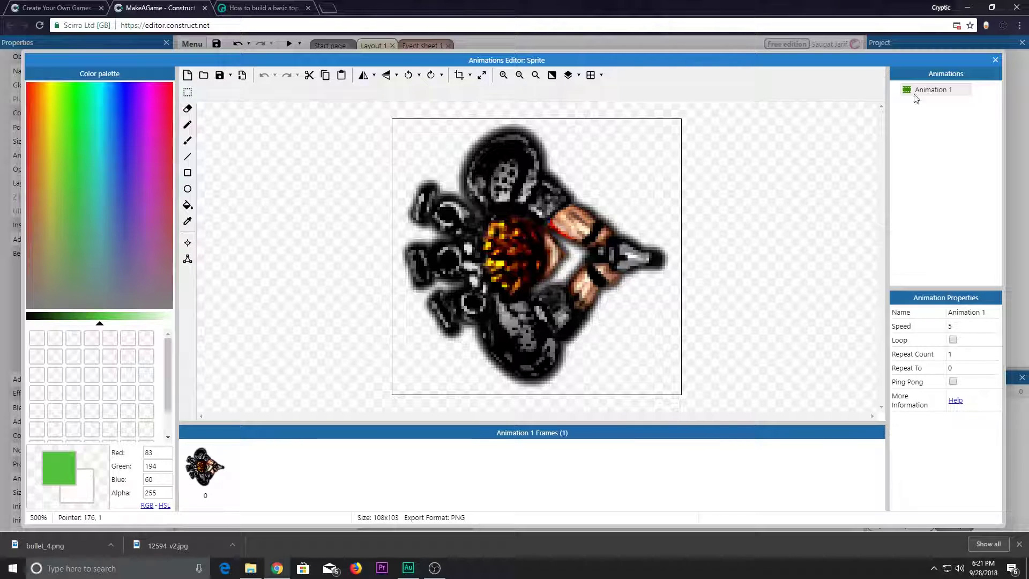
{"action": "left_click", "coordinate": [996, 60]}
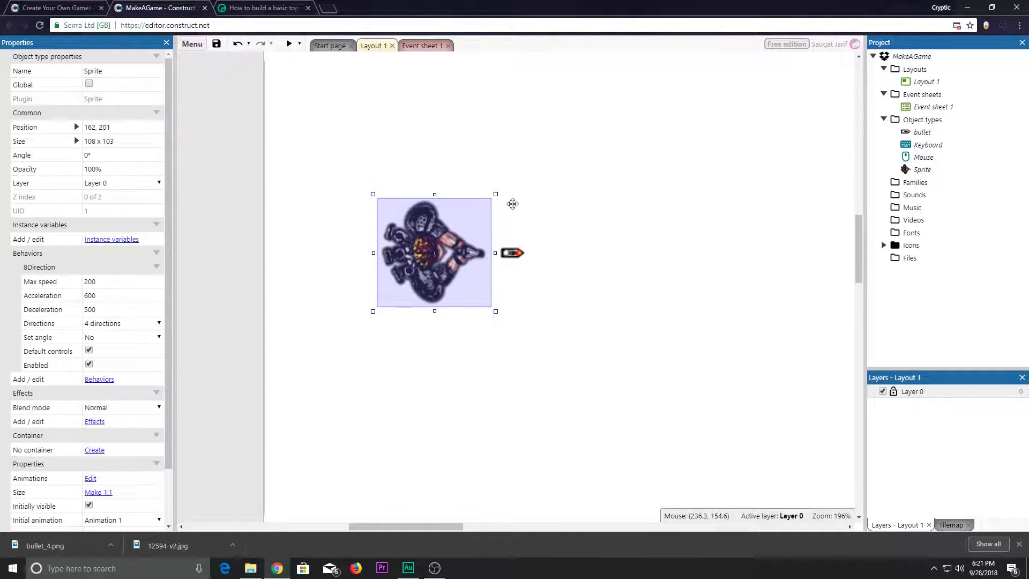
{"action": "left_click", "coordinate": [418, 48]}
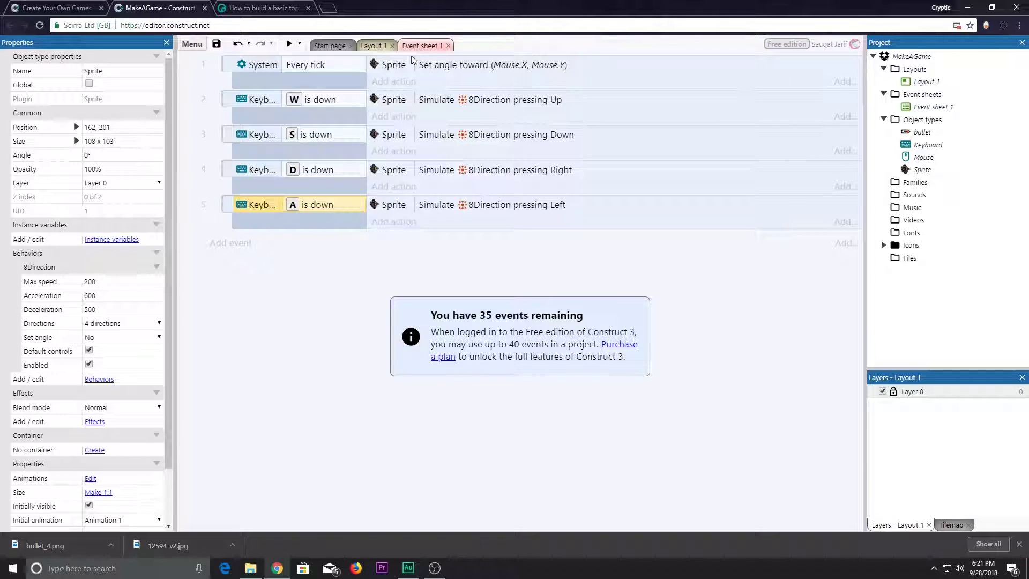
{"action": "left_click", "coordinate": [231, 248]}
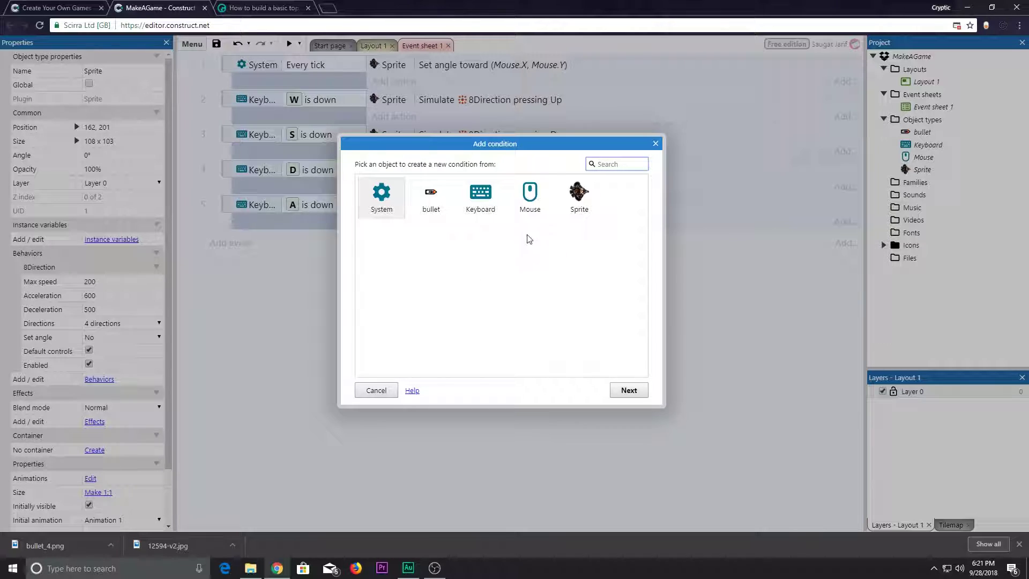
{"action": "double_click", "coordinate": [574, 209]}
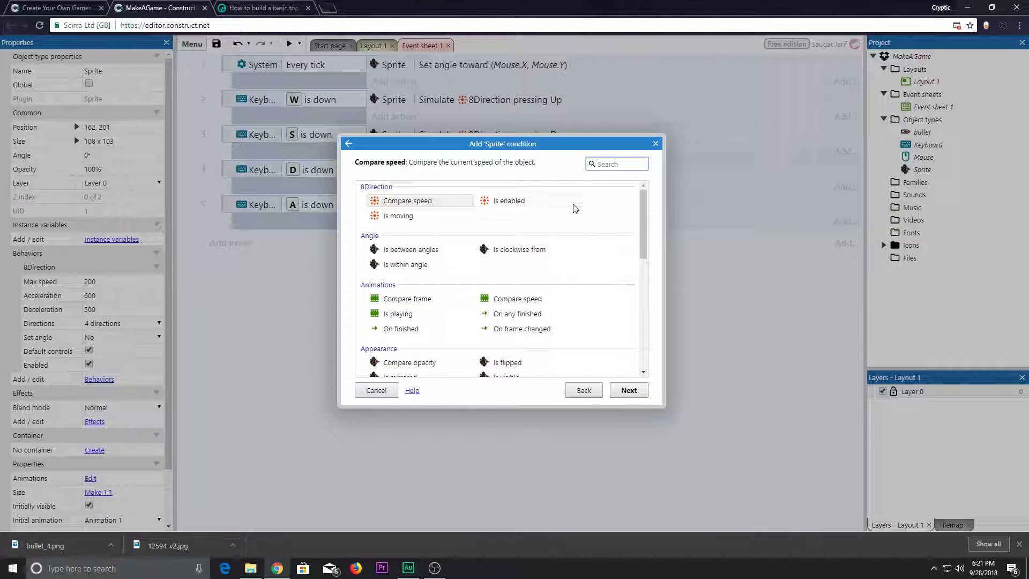
{"action": "scroll", "coordinate": [586, 253], "scroll_direction": "down", "scroll_amount": 1}
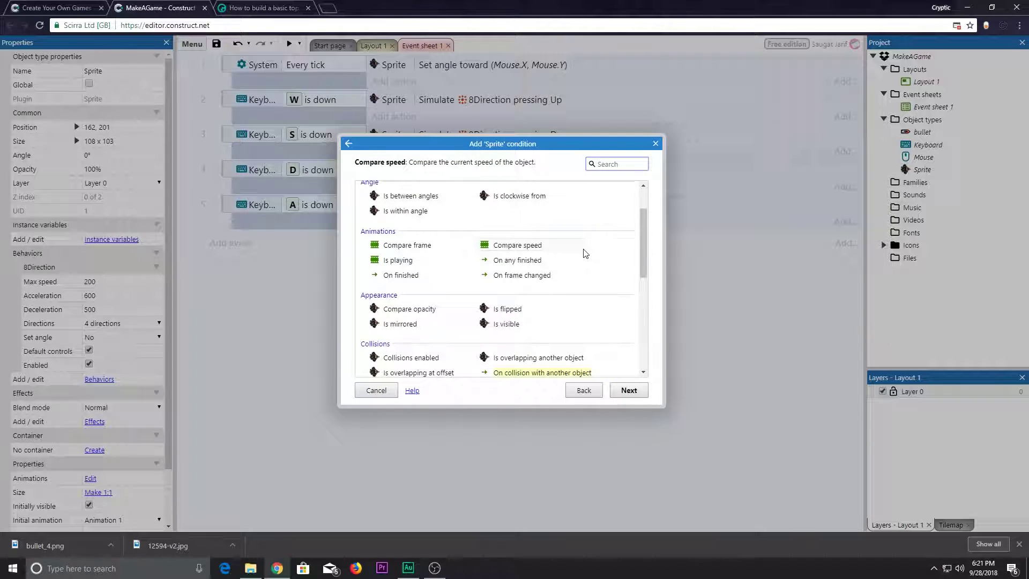
{"action": "type", "text": "spa"}
{"action": "key", "text": "BackSpace"}
{"action": "key", "text": "BackSpace"}
{"action": "key", "text": "BackSpace"}
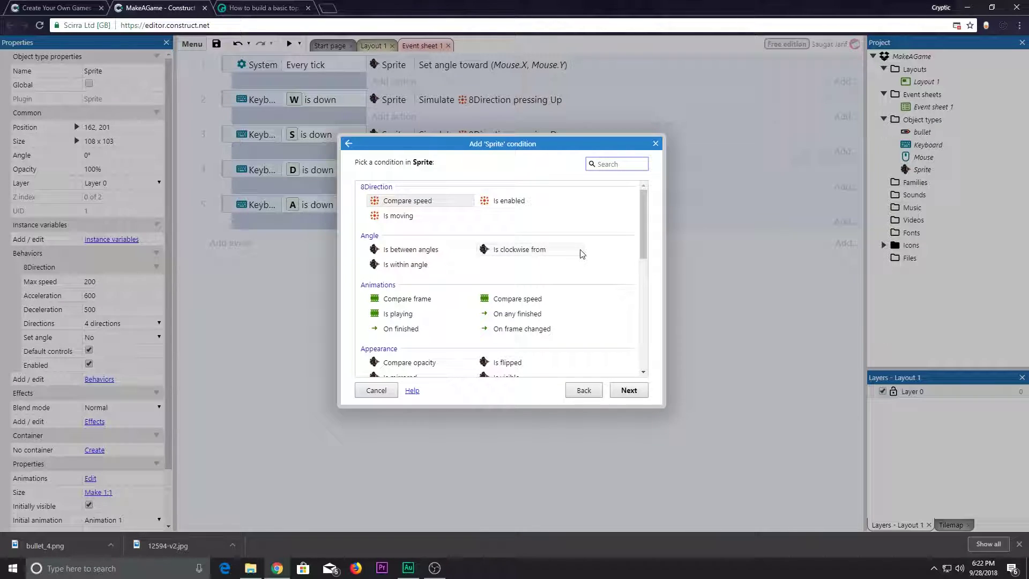
{"action": "scroll", "coordinate": [582, 257], "scroll_direction": "down", "scroll_amount": 3}
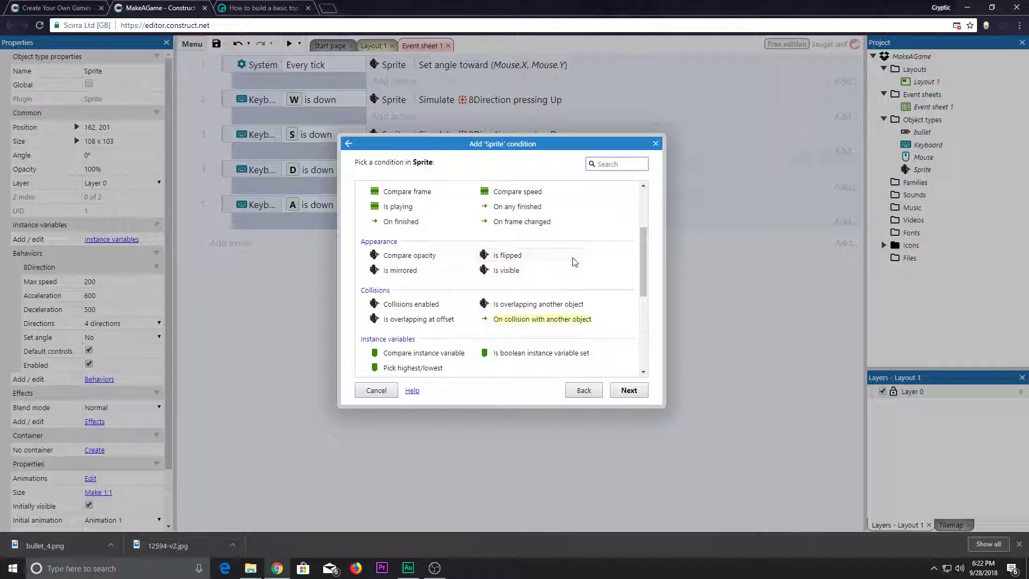
{"action": "scroll", "coordinate": [576, 262], "scroll_direction": "down", "scroll_amount": 3}
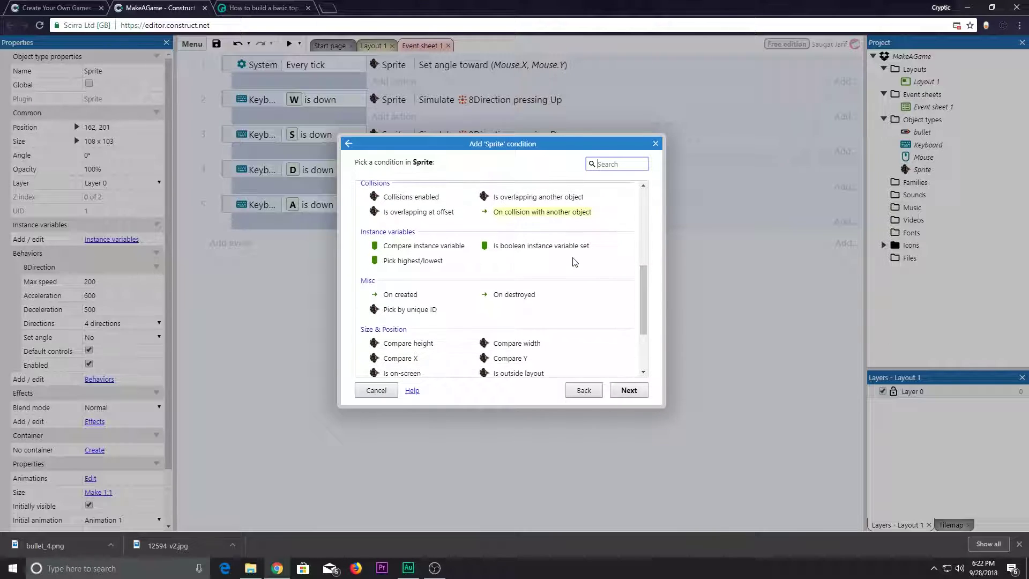
{"action": "scroll", "coordinate": [575, 262], "scroll_direction": "down", "scroll_amount": 1}
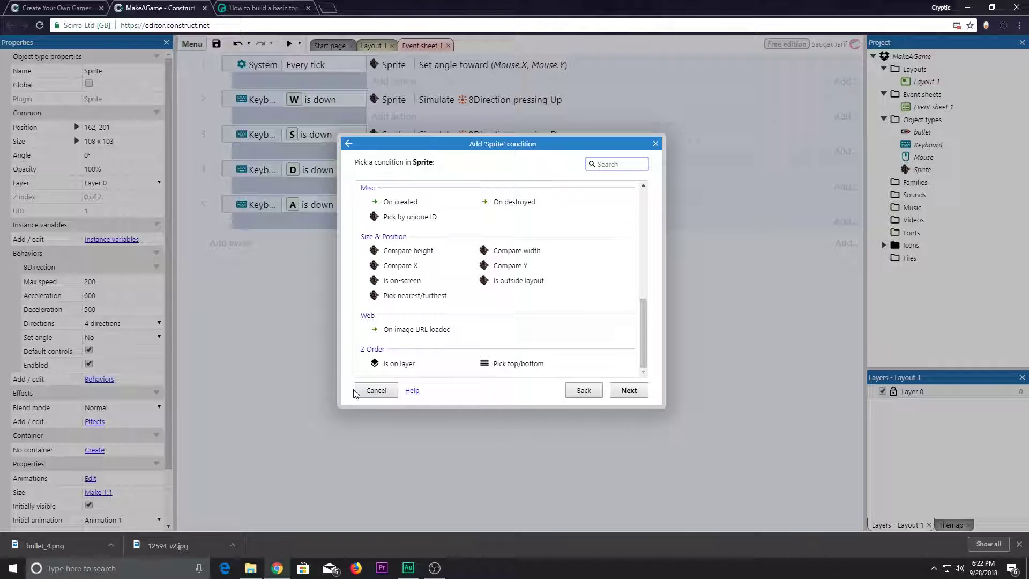
{"action": "left_click", "coordinate": [370, 390]}
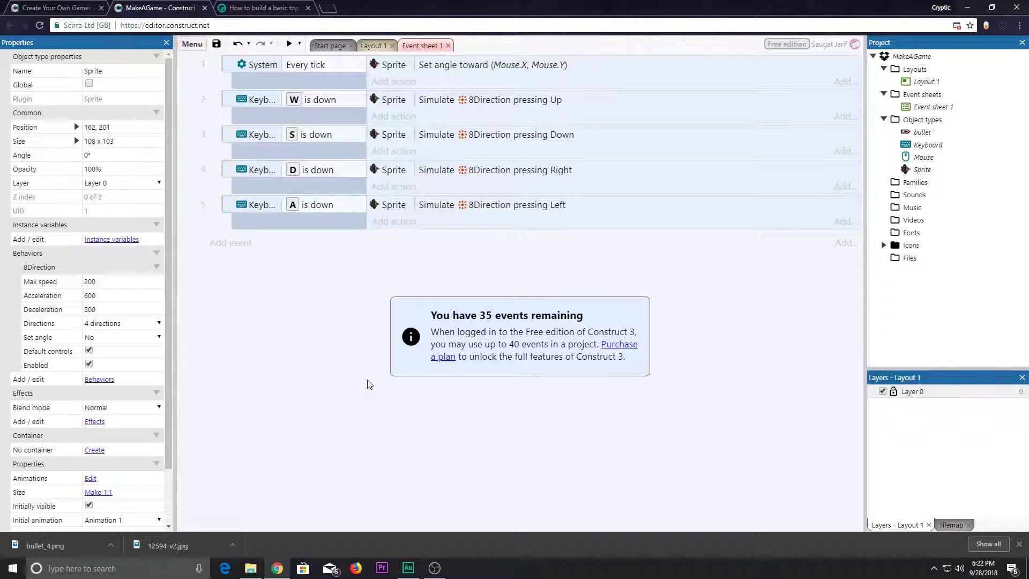
{"action": "left_click", "coordinate": [228, 244]}
{"action": "double_click", "coordinate": [429, 206]}
{"action": "type", "text": "sp"}
{"action": "key", "text": "BackSpace"}
{"action": "key", "text": "BackSpace"}
{"action": "type", "text": "an"}
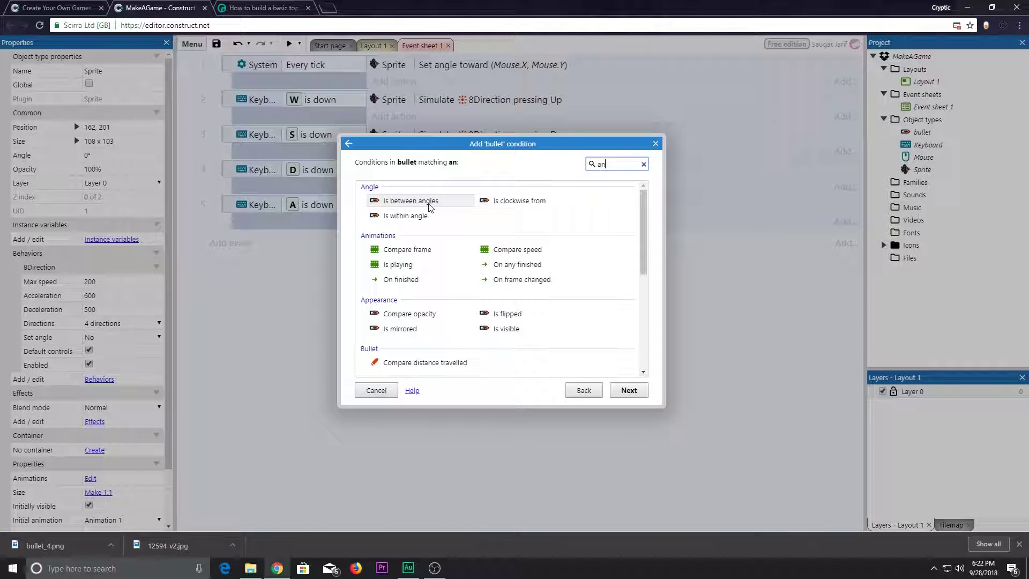
{"action": "type", "text": "o"}
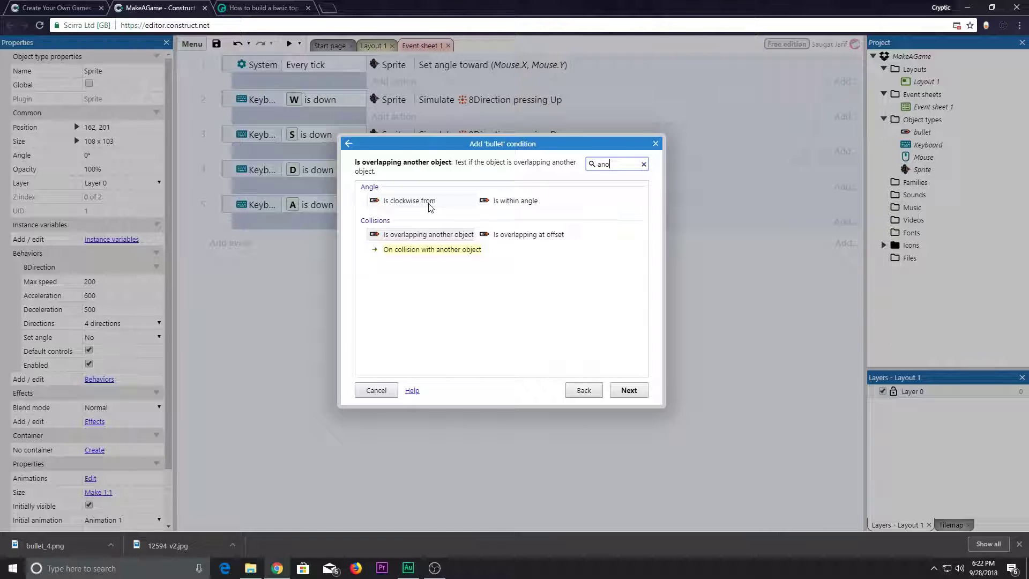
{"action": "key", "text": "BackSpace"}
{"action": "key", "text": "BackSpace"}
{"action": "key", "text": "BackSpace"}
{"action": "scroll", "coordinate": [552, 319], "scroll_direction": "down", "scroll_amount": 3}
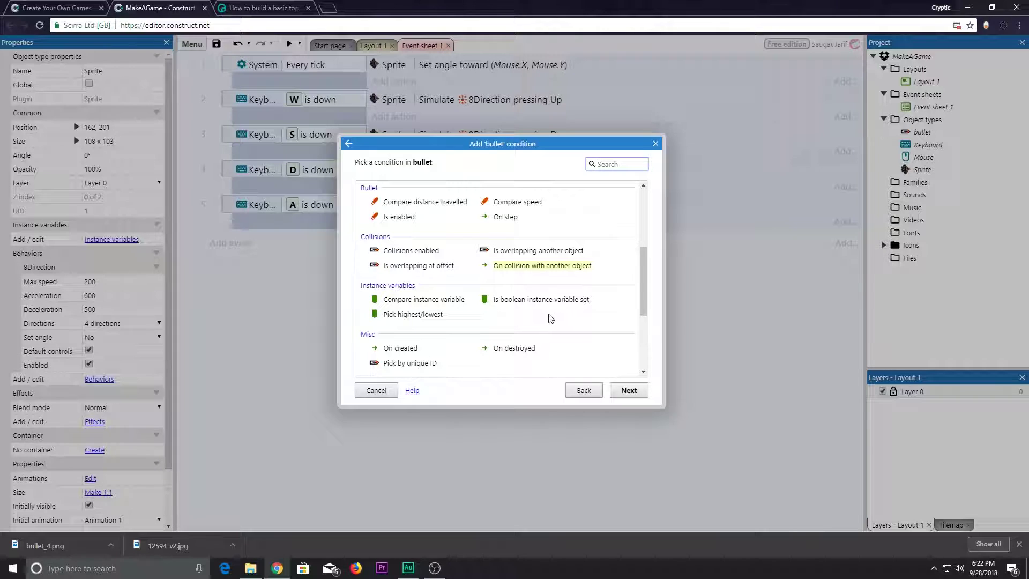
{"action": "left_click", "coordinate": [377, 390]}
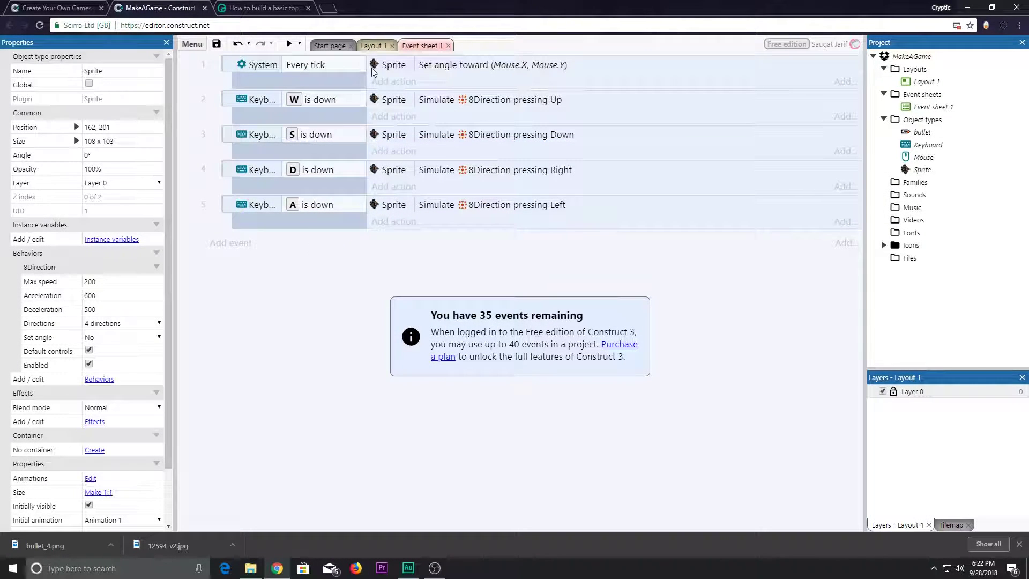
{"action": "left_click", "coordinate": [372, 46]}
{"action": "left_click", "coordinate": [513, 284]}
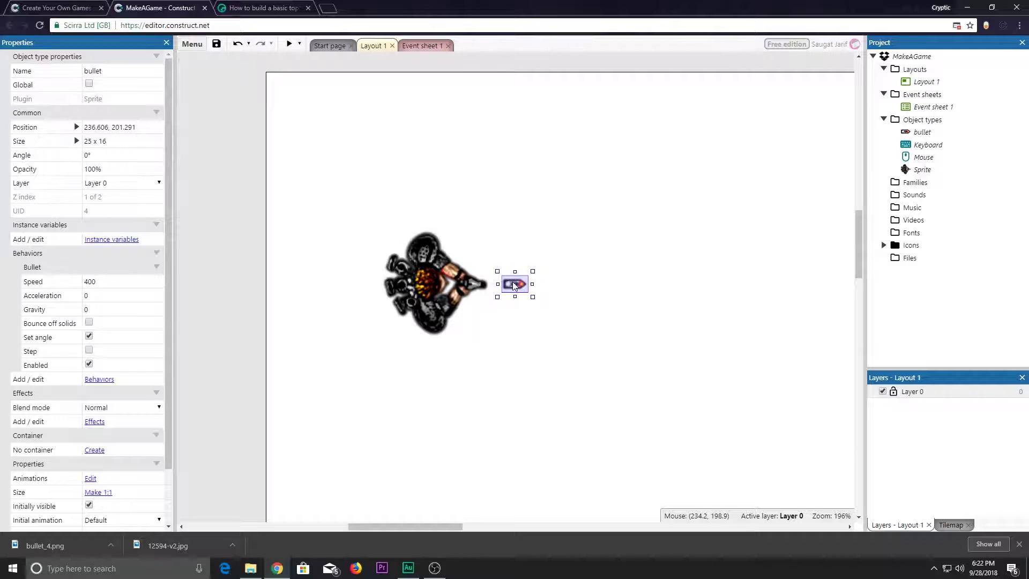
{"action": "left_click", "coordinate": [420, 45]}
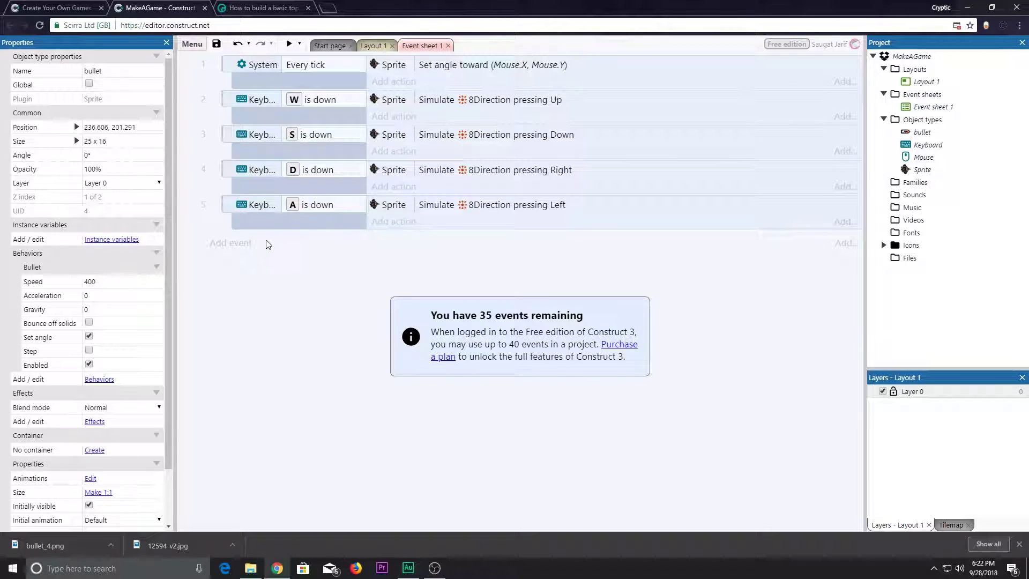
Add a new event with the Mouse "On click" condition, using the Left mouse button and click type Clicked.
{"action": "left_click", "coordinate": [236, 243]}
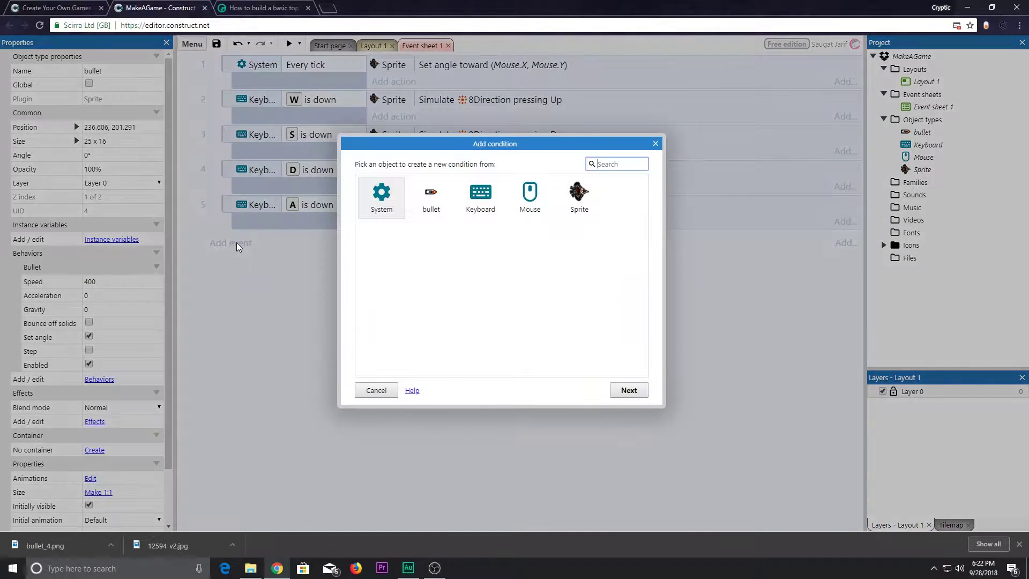
{"action": "double_click", "coordinate": [540, 197]}
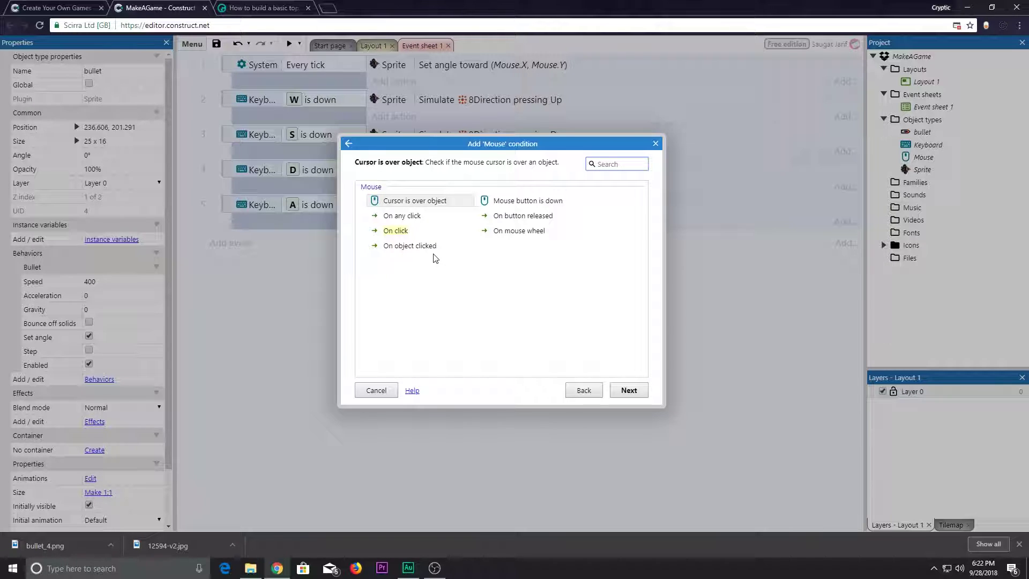
{"action": "double_click", "coordinate": [399, 236]}
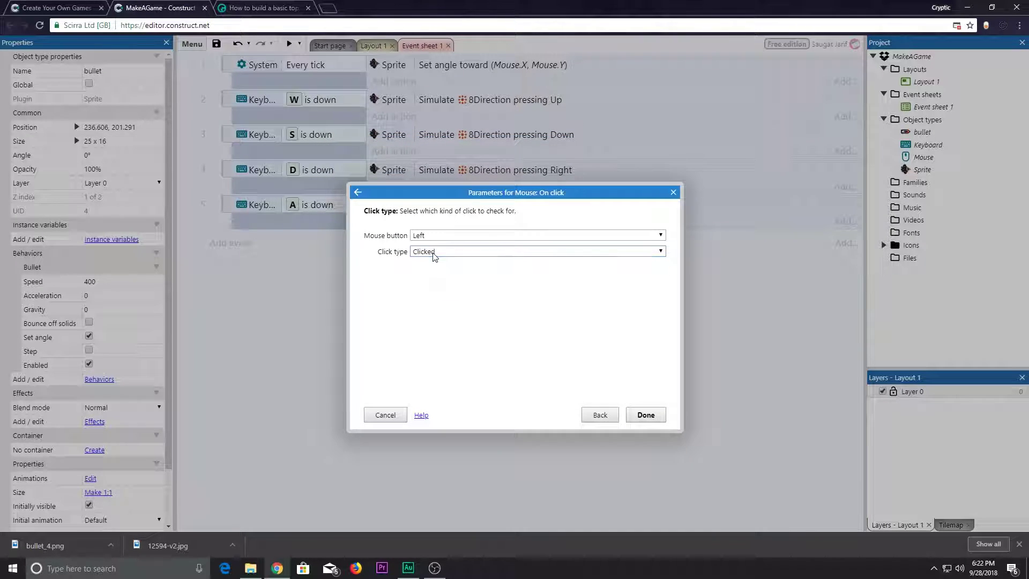
{"action": "left_click", "coordinate": [644, 414]}
Add a Sprite "Spawn another object" action to the mouse event, spawning bullet on layer 0 at image point 0.
{"action": "left_click", "coordinate": [394, 240]}
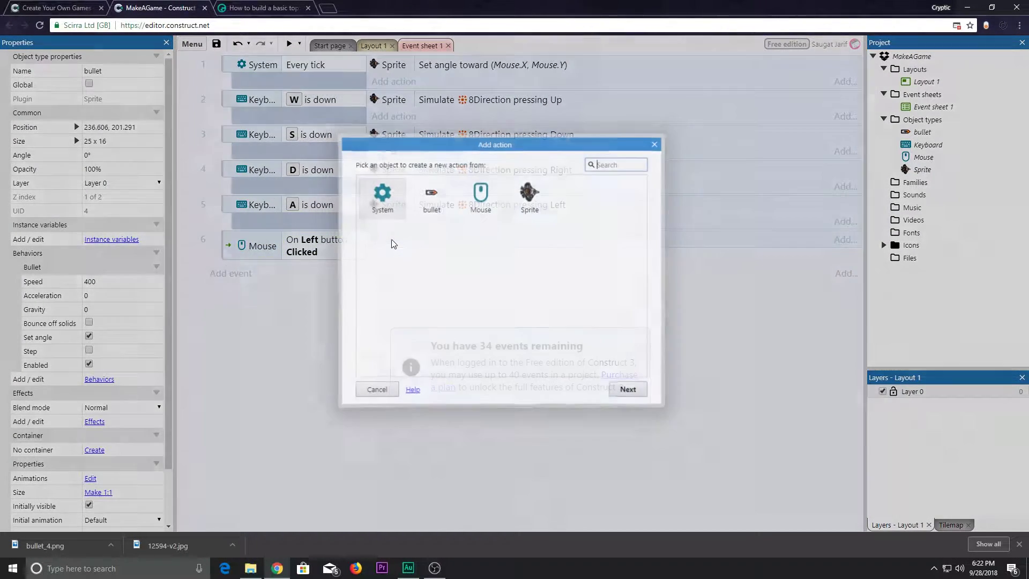
{"action": "double_click", "coordinate": [531, 207]}
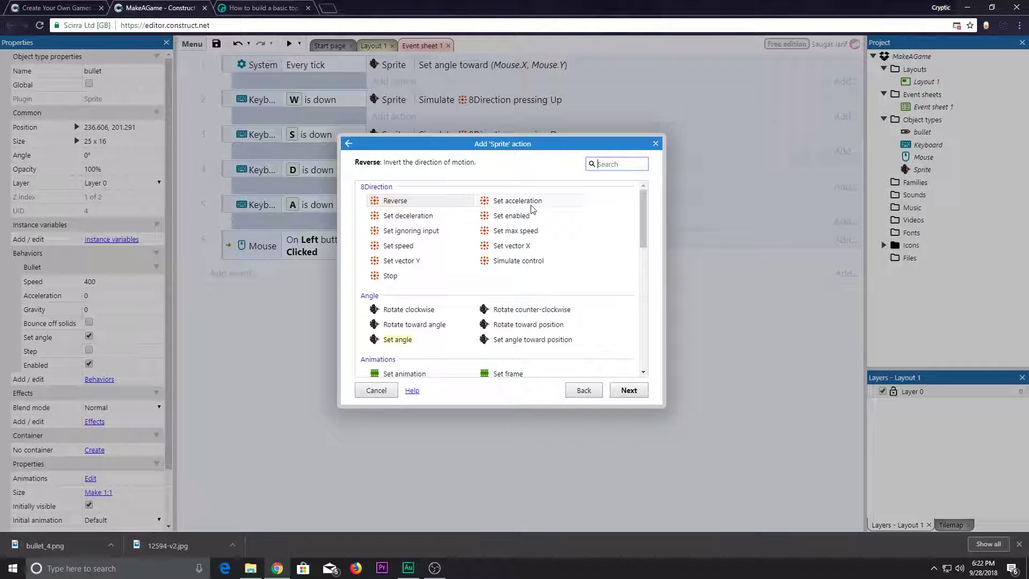
{"action": "type", "text": "sp"}
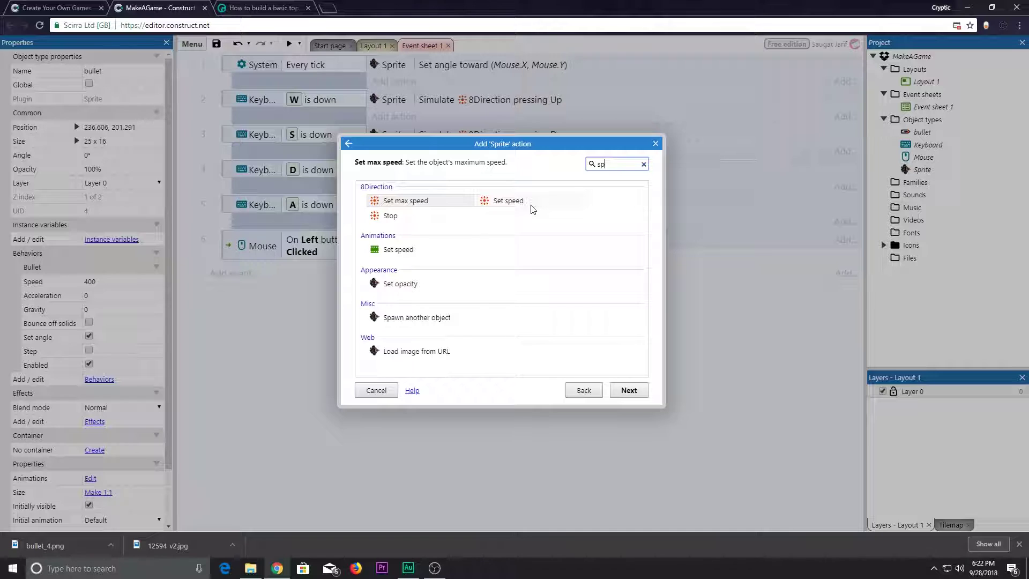
{"action": "double_click", "coordinate": [387, 318]}
{"action": "left_click", "coordinate": [468, 243]}
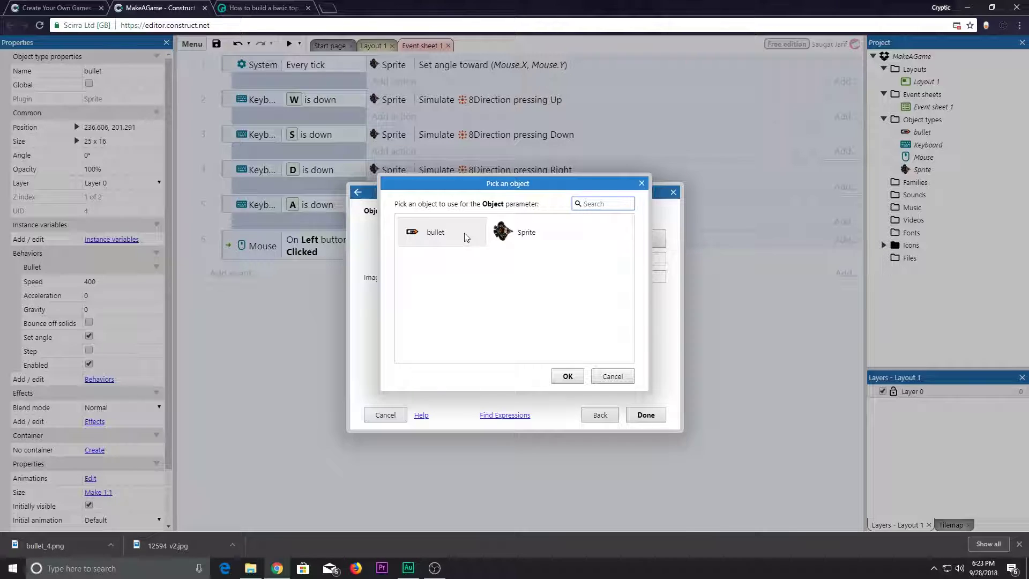
{"action": "double_click", "coordinate": [466, 238]}
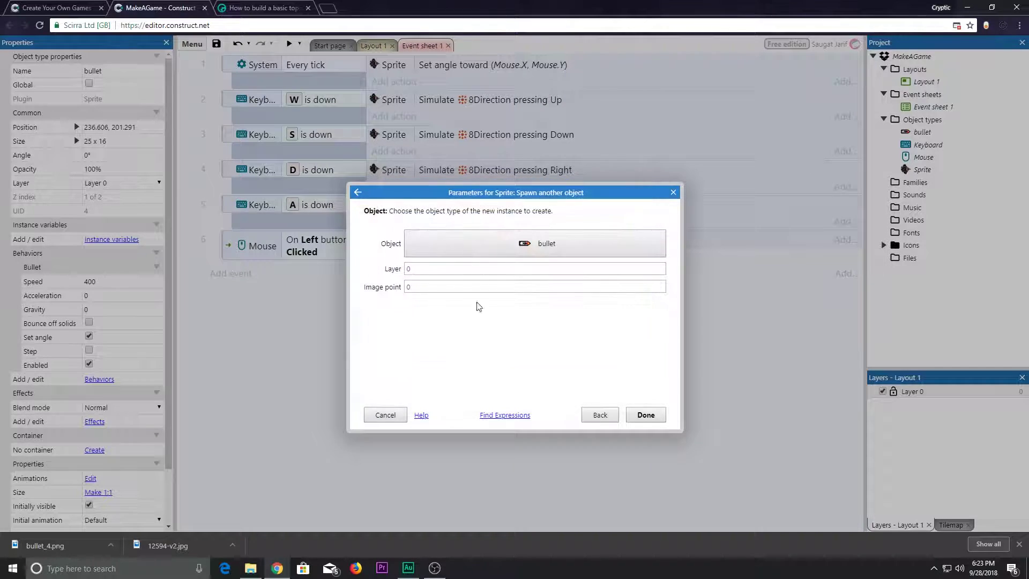
{"action": "left_click", "coordinate": [424, 268]}
{"action": "key", "text": "Tab"}
{"action": "left_click", "coordinate": [420, 268]}
{"action": "key", "text": "Tab"}
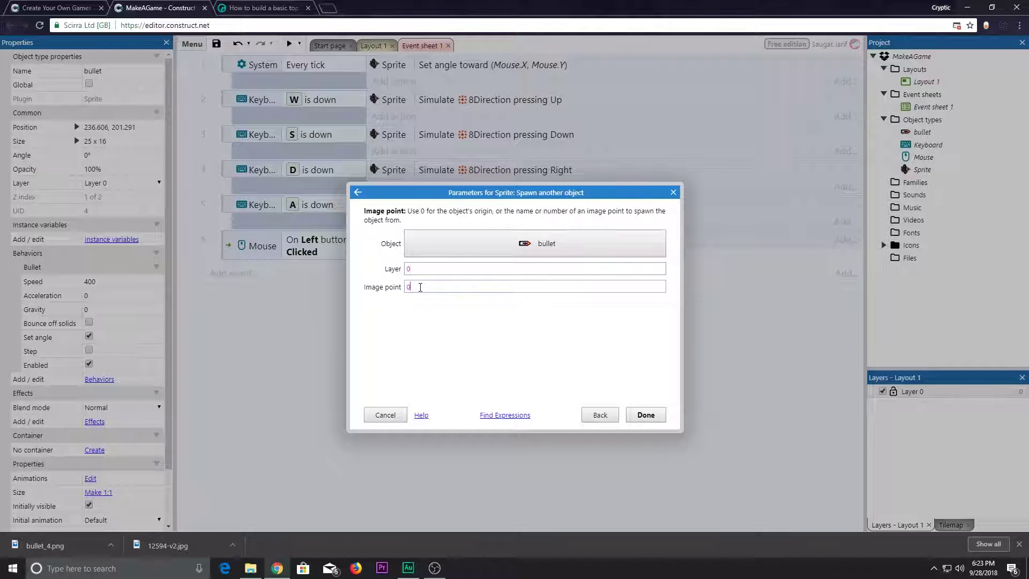
{"action": "left_click", "coordinate": [378, 290]}
{"action": "left_click", "coordinate": [391, 294]}
{"action": "left_click", "coordinate": [650, 414]}
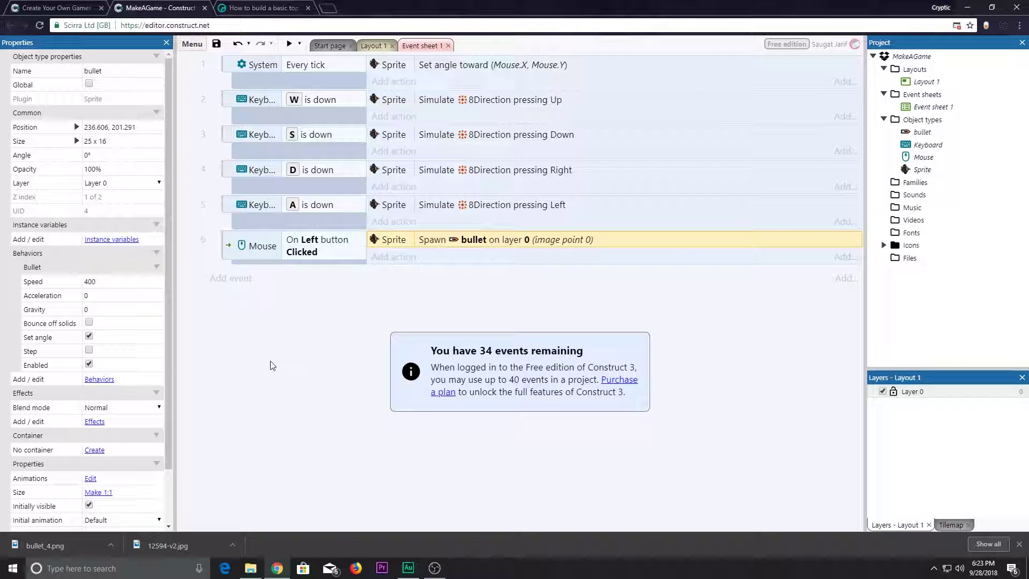
Preview the project, fire bullets in several directions to test the spawning, and close the preview window.
{"action": "left_click", "coordinate": [288, 45]}
{"action": "left_click", "coordinate": [552, 319]}
{"action": "left_click", "coordinate": [551, 317]}
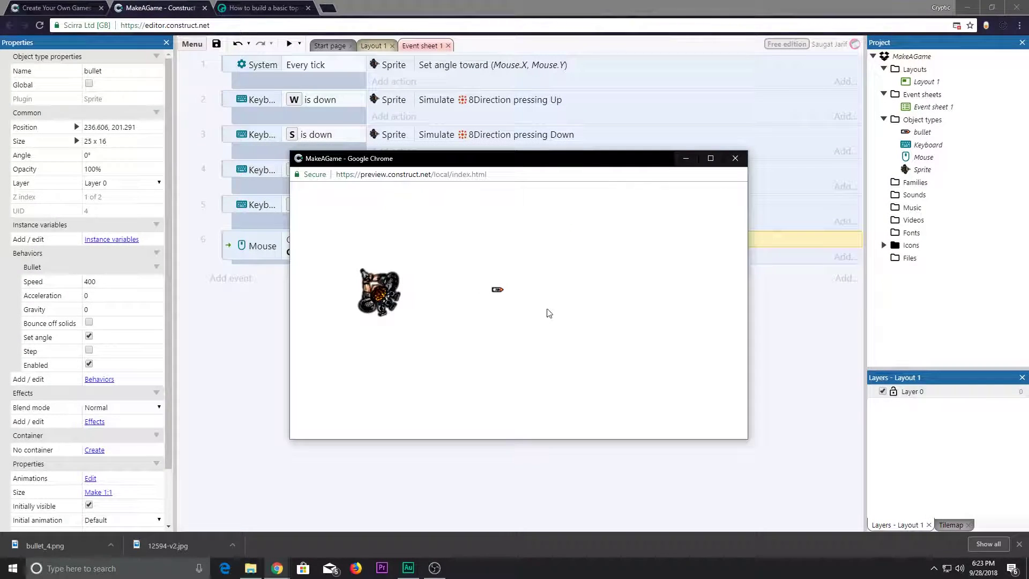
{"action": "left_click", "coordinate": [412, 284]}
{"action": "left_click", "coordinate": [437, 264]}
{"action": "left_click", "coordinate": [445, 258]}
{"action": "left_click", "coordinate": [447, 257]}
{"action": "left_click", "coordinate": [447, 259]}
{"action": "left_click", "coordinate": [446, 260]}
{"action": "left_click", "coordinate": [447, 259]}
{"action": "left_click", "coordinate": [448, 260]}
{"action": "left_click", "coordinate": [449, 259]}
{"action": "left_click", "coordinate": [449, 260]}
{"action": "left_click", "coordinate": [449, 260]}
{"action": "left_click", "coordinate": [449, 259]}
{"action": "left_click", "coordinate": [449, 259]}
{"action": "left_click", "coordinate": [449, 259]}
{"action": "left_click", "coordinate": [449, 259]}
{"action": "left_click", "coordinate": [449, 259]}
{"action": "left_click", "coordinate": [450, 259]}
{"action": "left_click", "coordinate": [449, 259]}
{"action": "left_click", "coordinate": [449, 259]}
{"action": "left_click", "coordinate": [449, 260]}
{"action": "left_click", "coordinate": [450, 259]}
{"action": "left_click", "coordinate": [449, 260]}
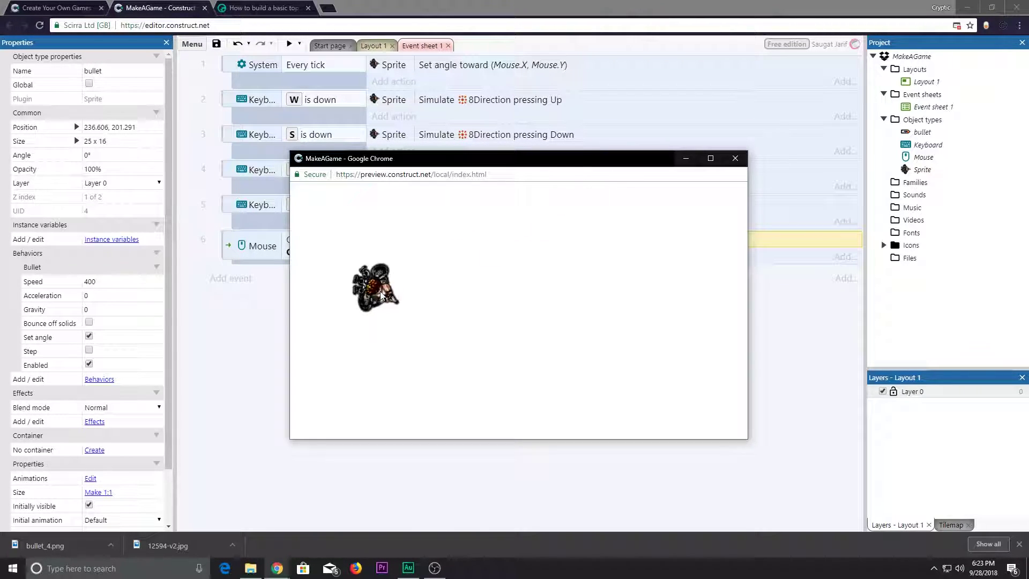
{"action": "left_click", "coordinate": [532, 231]}
{"action": "left_click", "coordinate": [532, 231]}
{"action": "left_click", "coordinate": [531, 231]}
{"action": "left_click", "coordinate": [532, 233]}
{"action": "left_click", "coordinate": [534, 233]}
{"action": "left_click", "coordinate": [535, 234]}
{"action": "left_click", "coordinate": [536, 235]}
{"action": "left_click", "coordinate": [537, 237]}
{"action": "left_click", "coordinate": [609, 324]}
{"action": "left_click", "coordinate": [606, 326]}
{"action": "left_click", "coordinate": [601, 328]}
{"action": "left_click", "coordinate": [455, 386]}
{"action": "left_click", "coordinate": [455, 386]}
{"action": "left_click", "coordinate": [735, 159]}
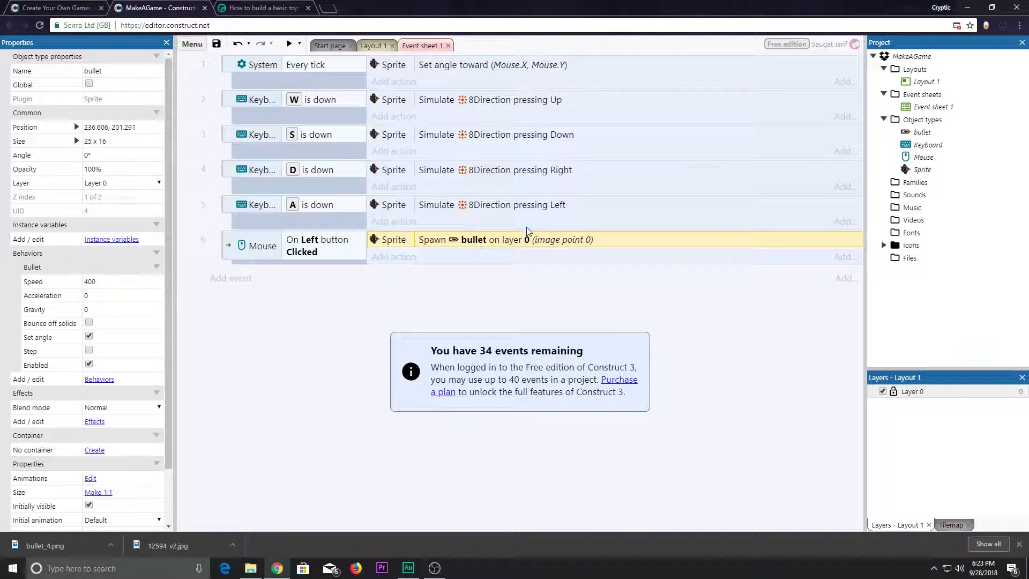
Add a new image point to the player sprite's image, place it at the gun's tip at 104, 53, and close the Animations Editor.
{"action": "scroll", "coordinate": [502, 242], "scroll_direction": "up", "scroll_amount": 2, "text": "ctrl"}
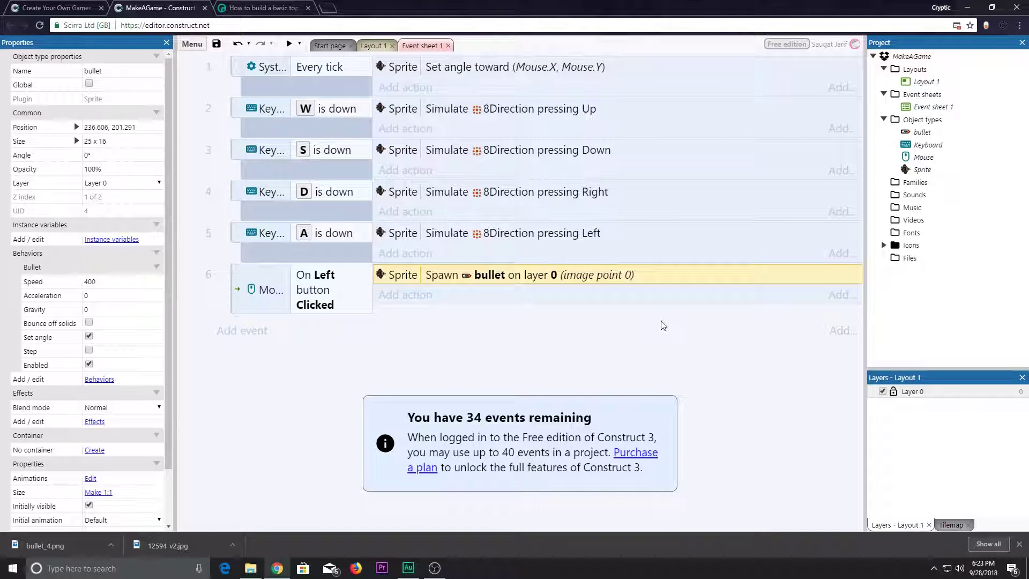
{"action": "left_click", "coordinate": [371, 45]}
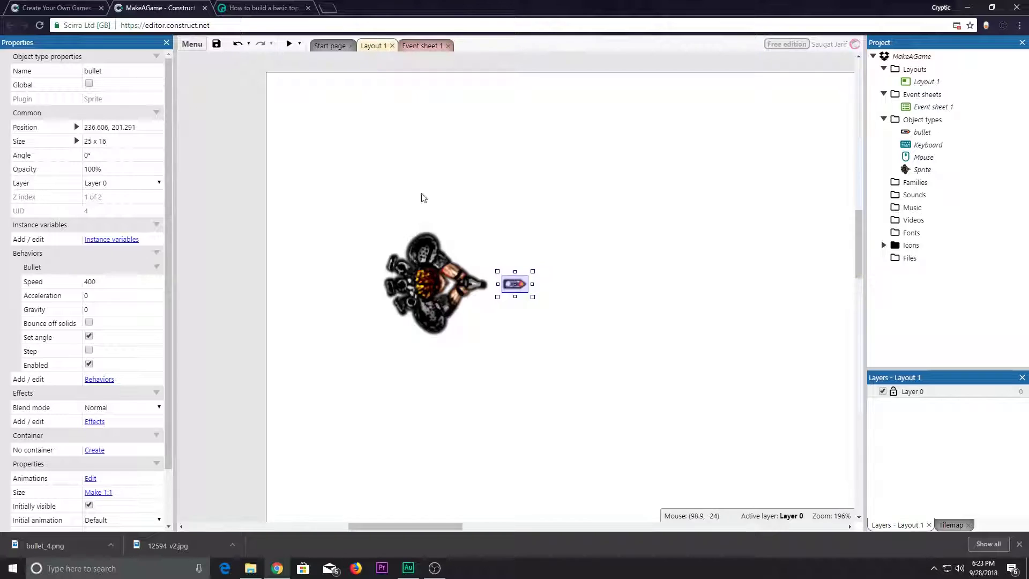
{"action": "double_click", "coordinate": [432, 272]}
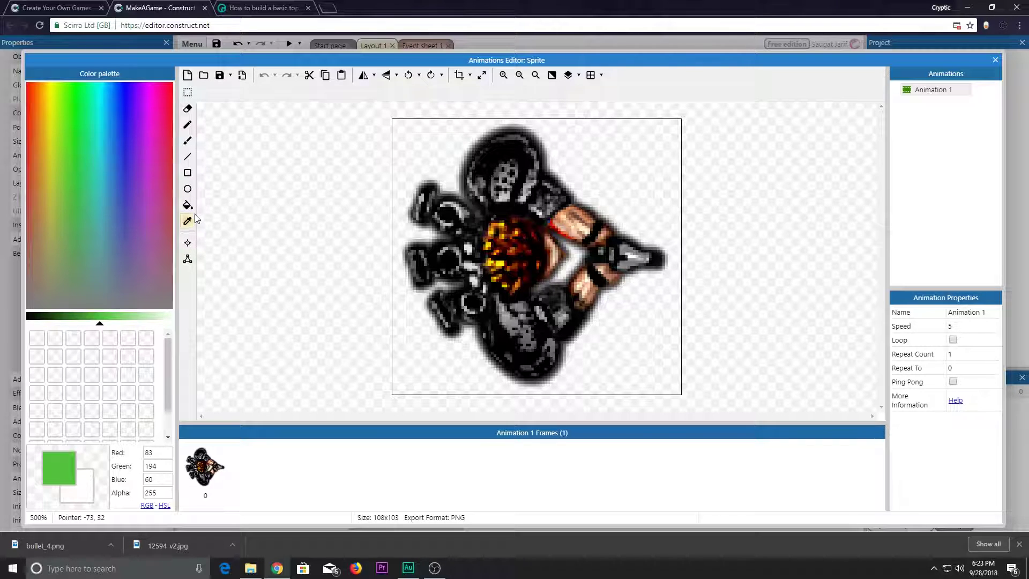
{"action": "left_click", "coordinate": [188, 243]}
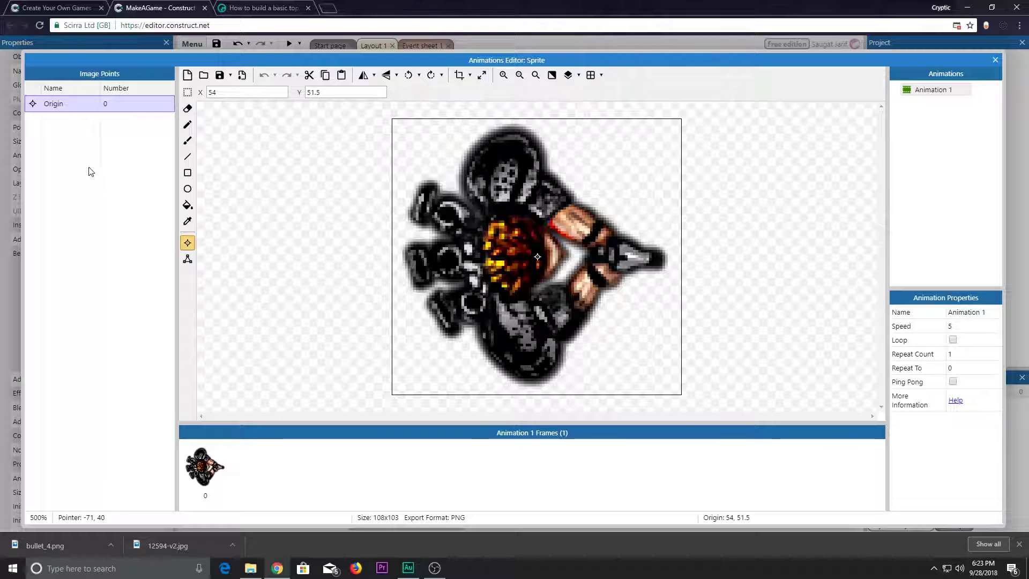
{"action": "right_click", "coordinate": [91, 131]}
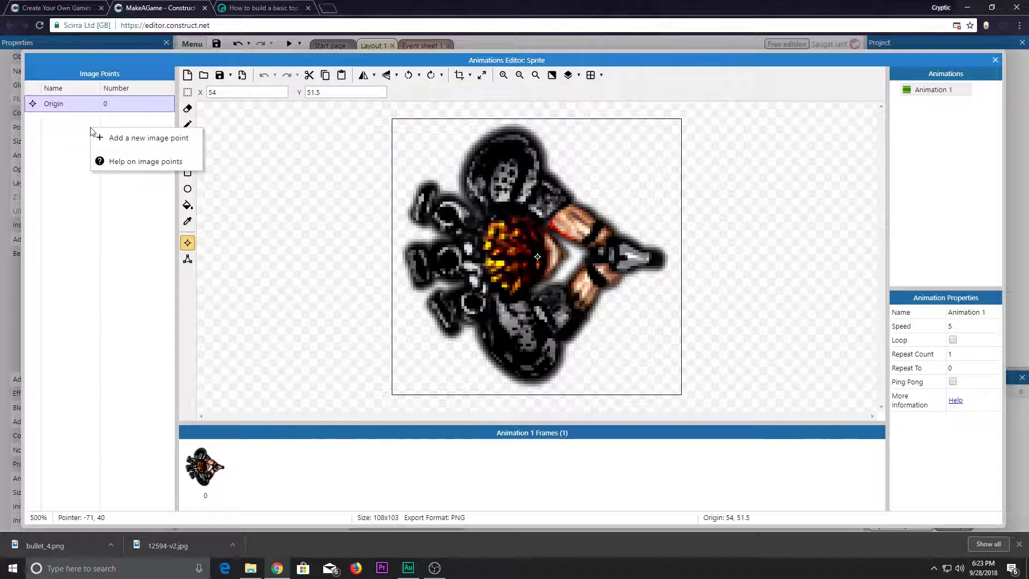
{"action": "left_click", "coordinate": [148, 139]}
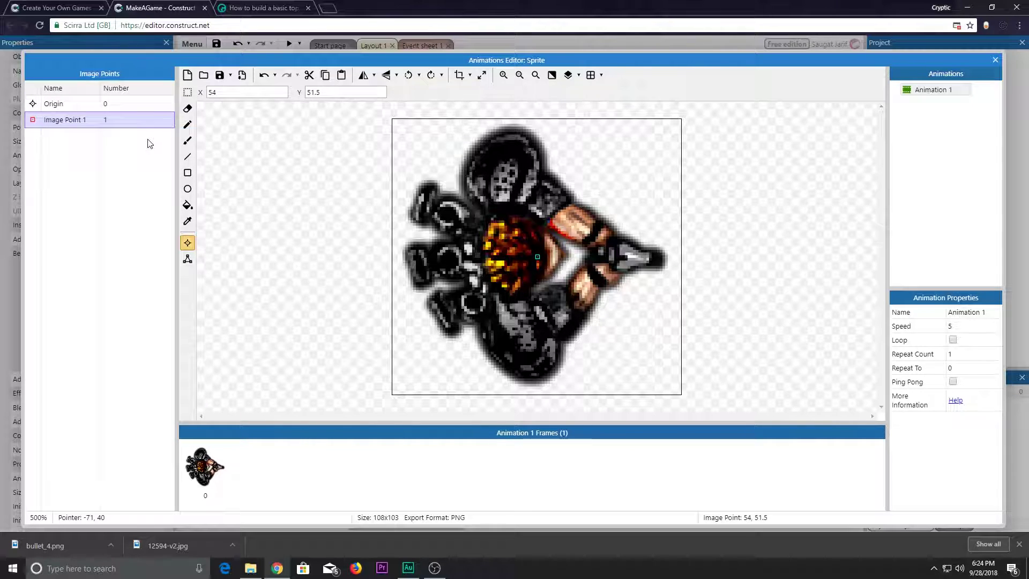
{"action": "left_click", "coordinate": [670, 260]}
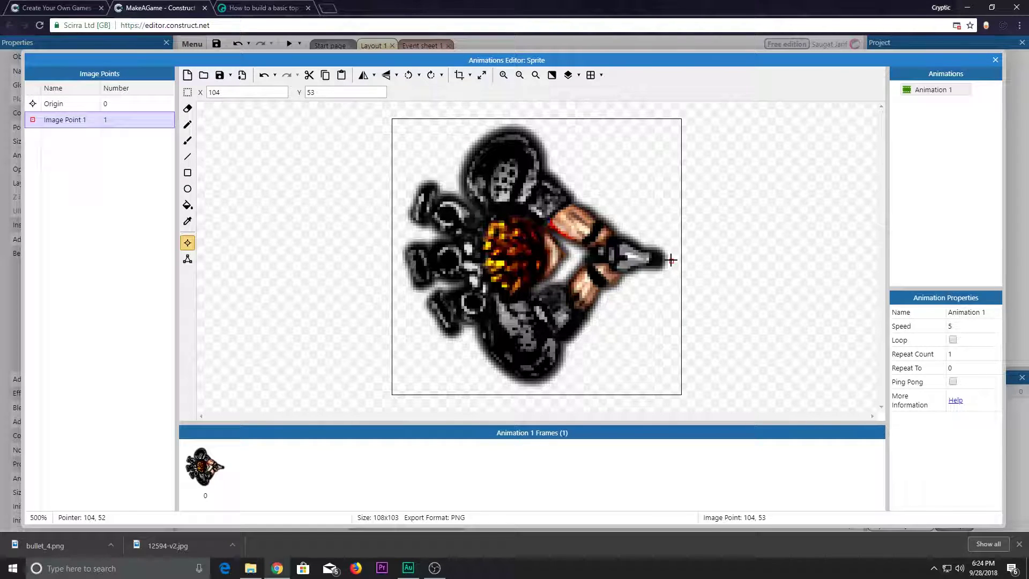
{"action": "scroll", "coordinate": [677, 269], "scroll_direction": "up", "scroll_amount": 4, "text": "ctrl"}
{"action": "scroll", "coordinate": [678, 269], "scroll_direction": "down", "scroll_amount": 2, "text": "ctrl"}
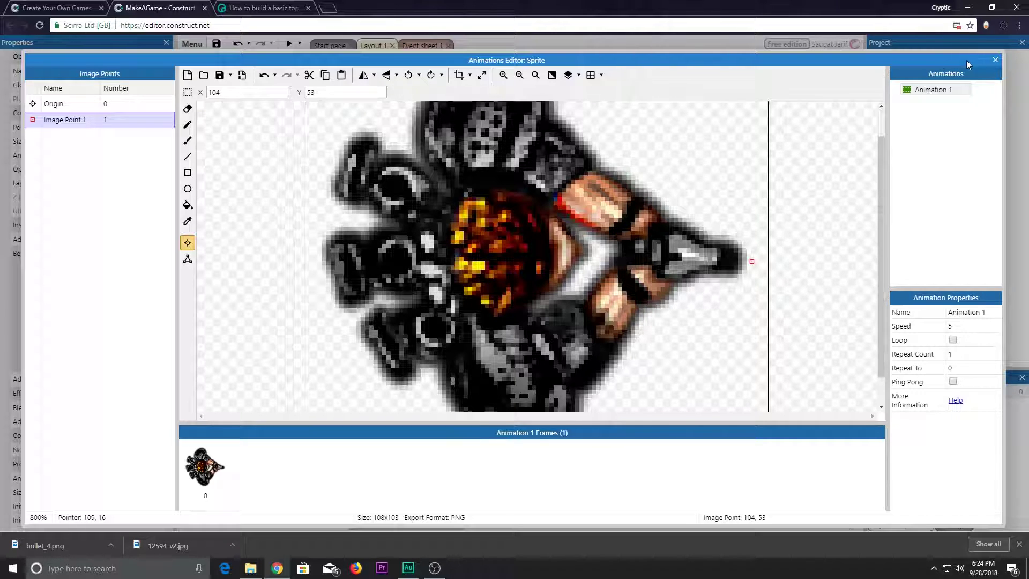
{"action": "left_click", "coordinate": [995, 61]}
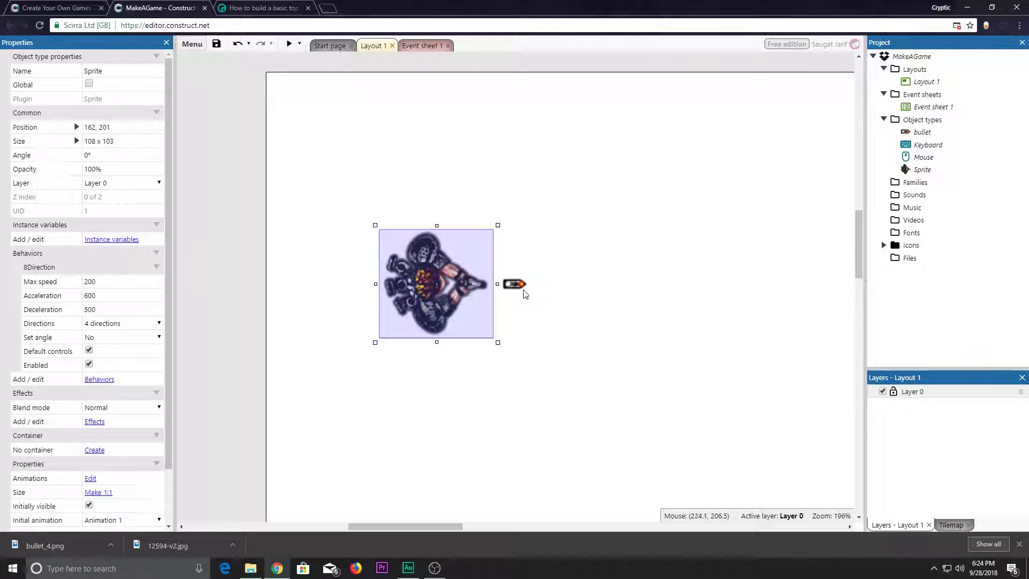
Change the bullet spawn action in the left-click event to use image point 1.
{"action": "left_click", "coordinate": [418, 45]}
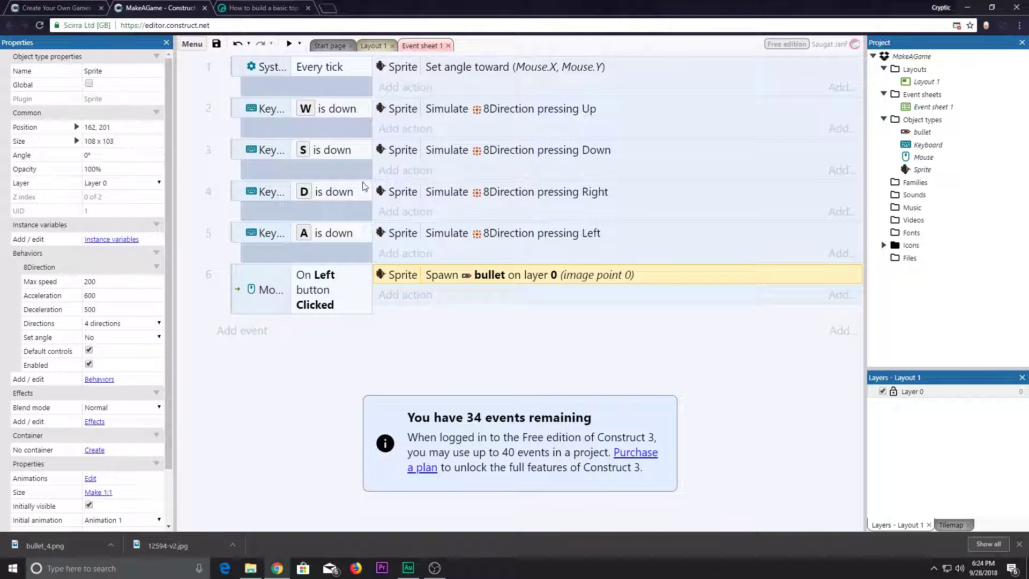
{"action": "double_click", "coordinate": [506, 276]}
{"action": "left_click", "coordinate": [436, 290]}
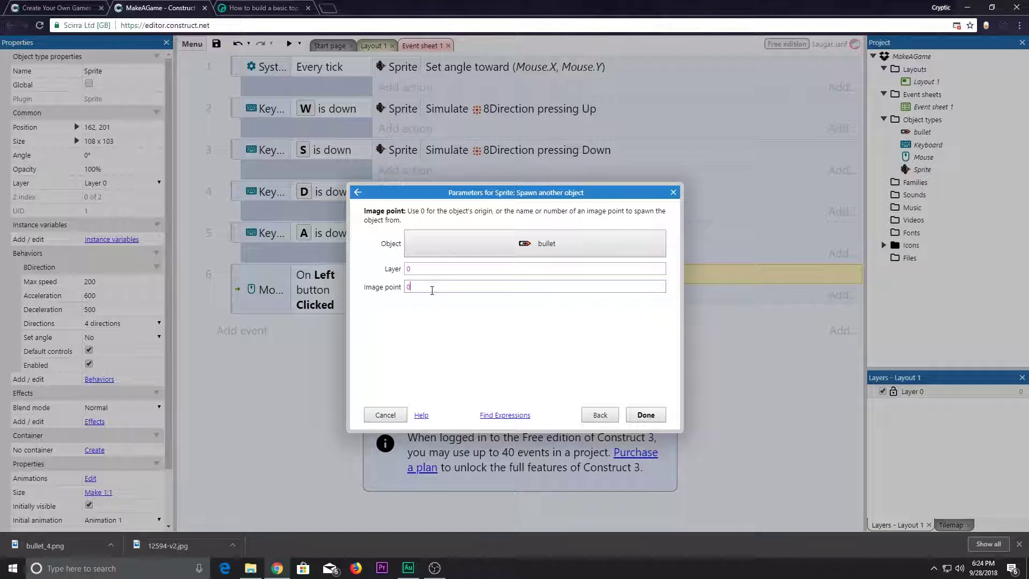
{"action": "type", "text": "1"}
{"action": "key", "text": "Return"}
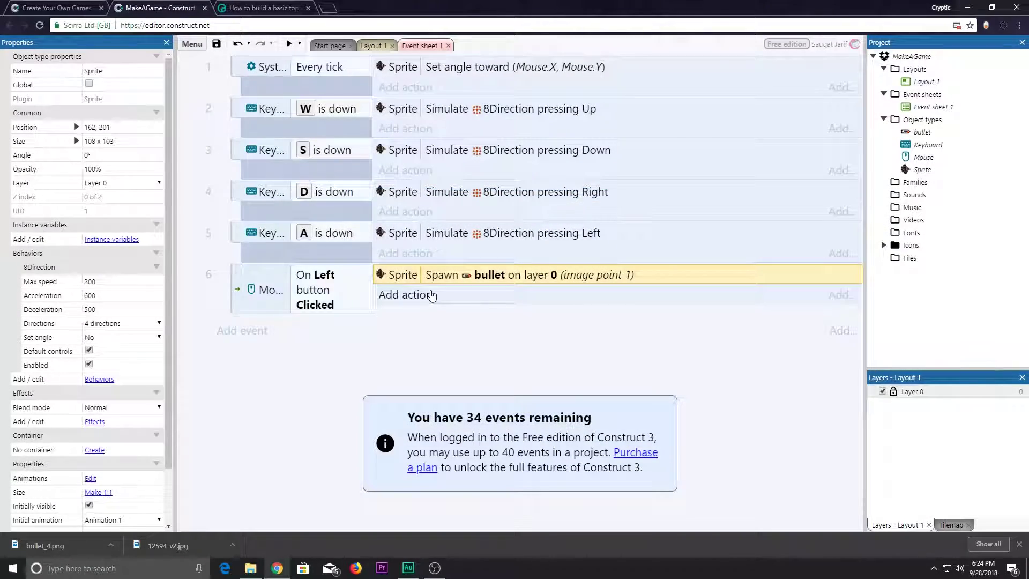
Preview the game, shoot in different directions to check where bullets spawn from the gun, and close the preview.
{"action": "left_click", "coordinate": [290, 45]}
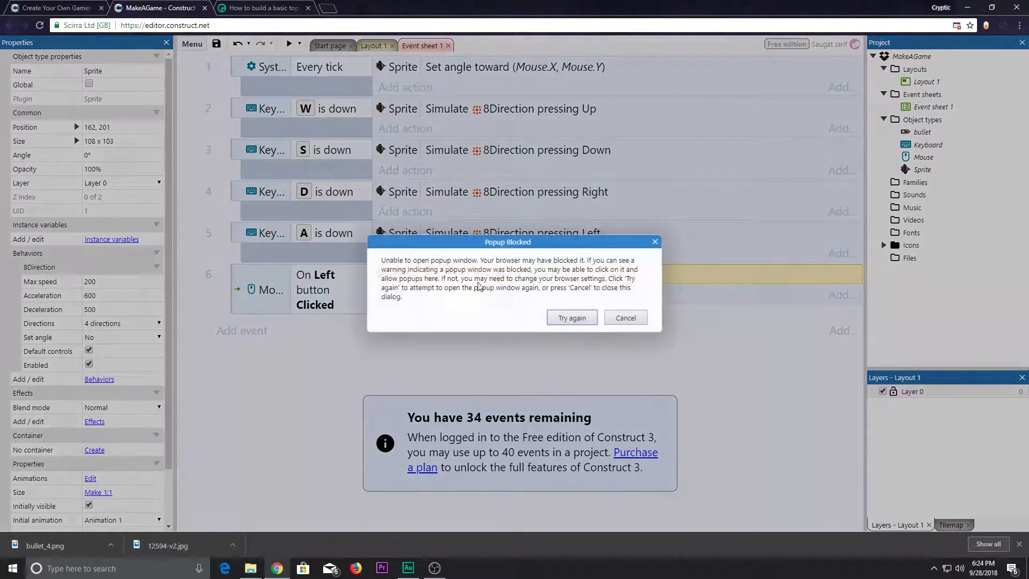
{"action": "left_click", "coordinate": [574, 318]}
{"action": "left_click", "coordinate": [568, 271]}
{"action": "left_click", "coordinate": [568, 272]}
{"action": "left_click", "coordinate": [568, 271]}
{"action": "left_click", "coordinate": [568, 272]}
{"action": "left_click", "coordinate": [568, 271]}
{"action": "left_click", "coordinate": [567, 272]}
{"action": "left_click", "coordinate": [567, 271]}
{"action": "left_click", "coordinate": [568, 271]}
{"action": "left_click", "coordinate": [435, 243]}
{"action": "left_click", "coordinate": [683, 388]}
{"action": "left_click", "coordinate": [670, 376]}
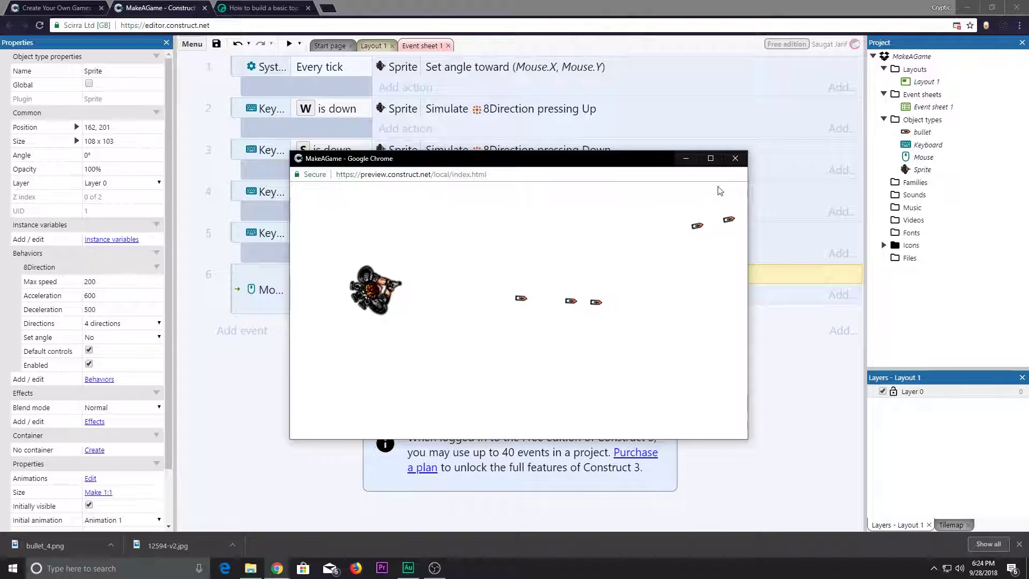
{"action": "left_click", "coordinate": [735, 158]}
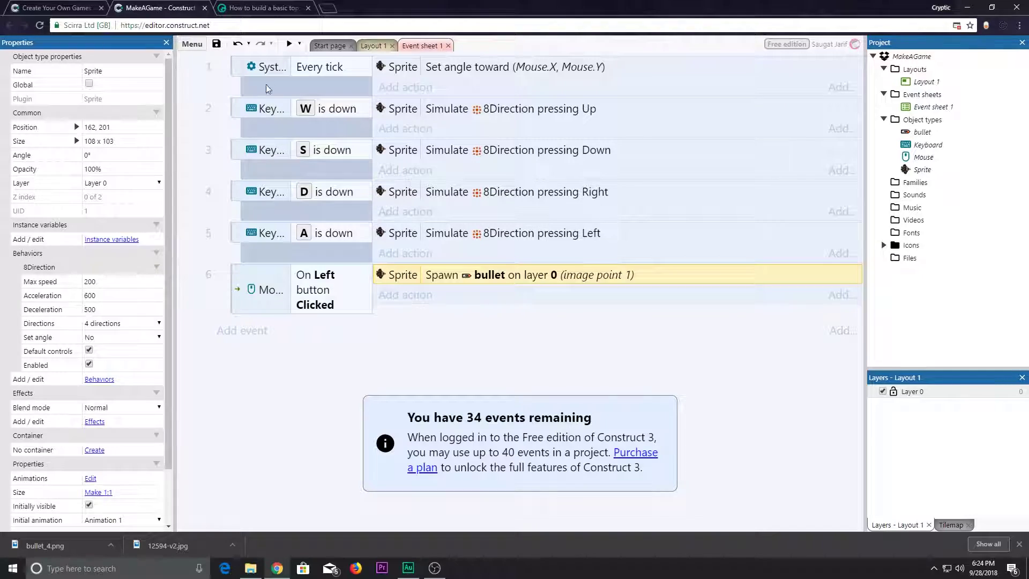
Preview the game to check how the bullet placed in the layout behaves at startup, and close the preview.
{"action": "left_click", "coordinate": [289, 43]}
{"action": "left_click", "coordinate": [573, 317]}
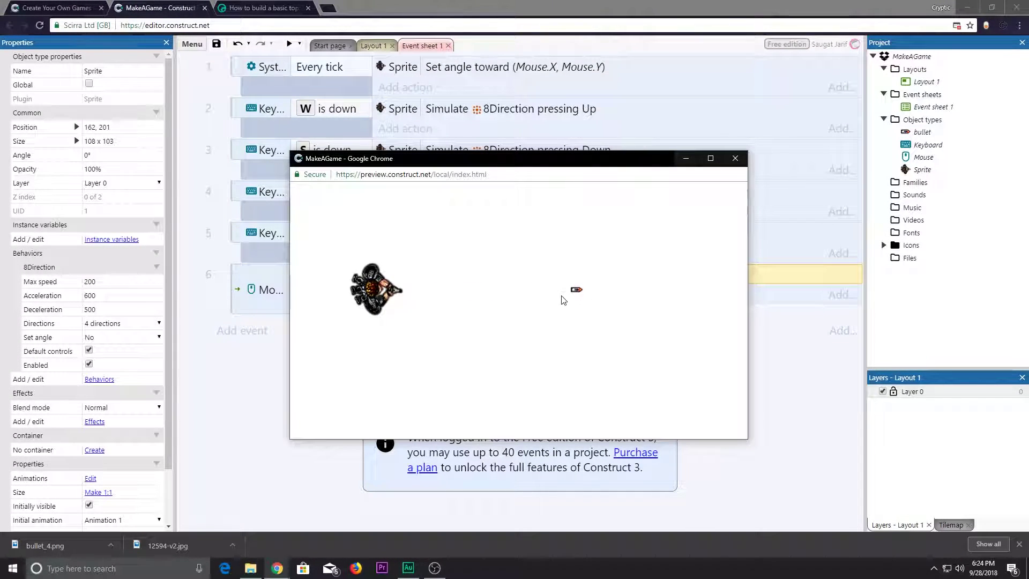
{"action": "left_click", "coordinate": [737, 159]}
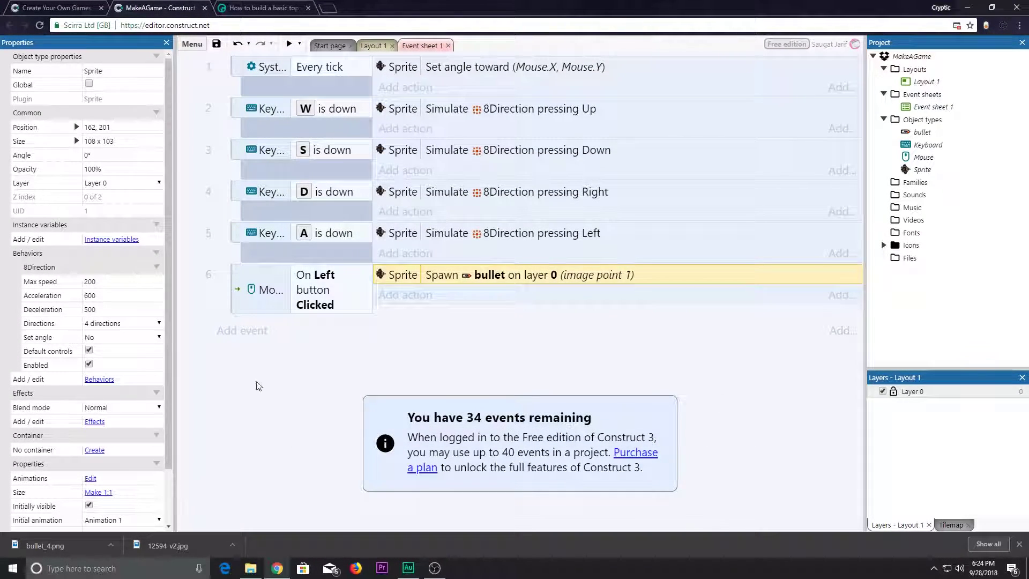
Add a new event to the event sheet with the System condition On start of layout.
{"action": "left_click", "coordinate": [244, 331]}
{"action": "double_click", "coordinate": [381, 201]}
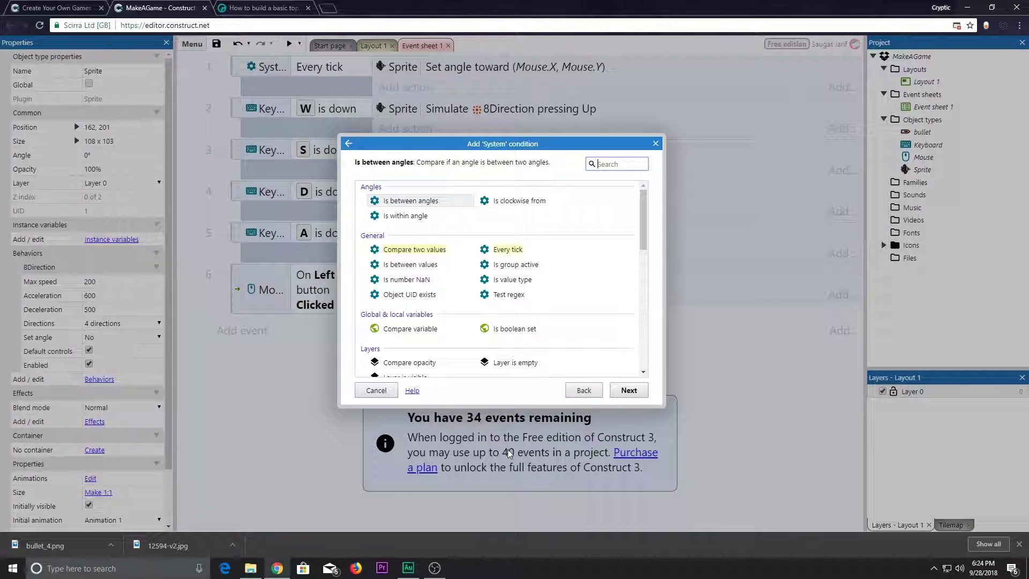
{"action": "type", "text": "start"}
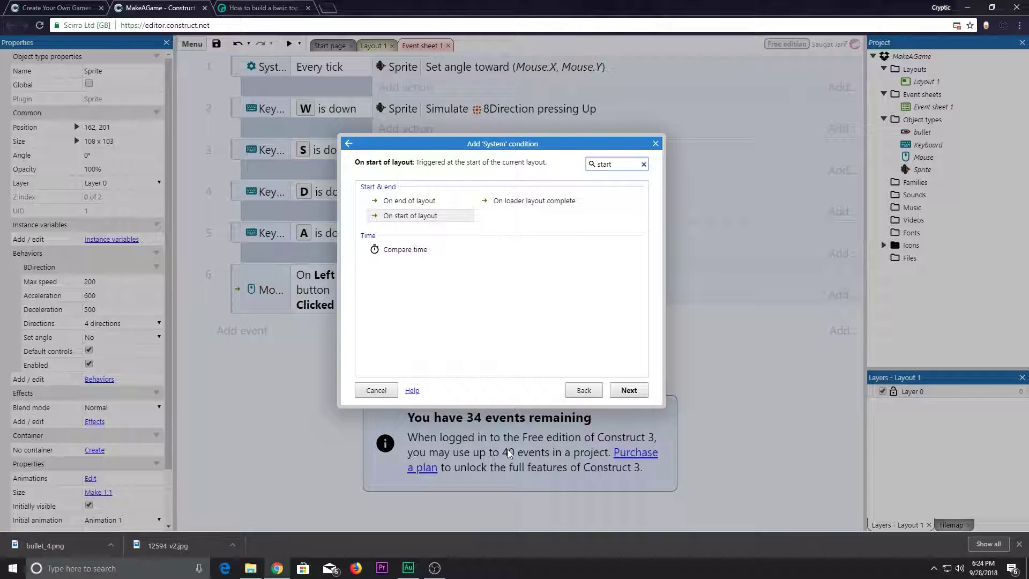
{"action": "double_click", "coordinate": [421, 216]}
Add a Destroy action for the bullet object to the On start of layout event.
{"action": "left_click", "coordinate": [409, 335]}
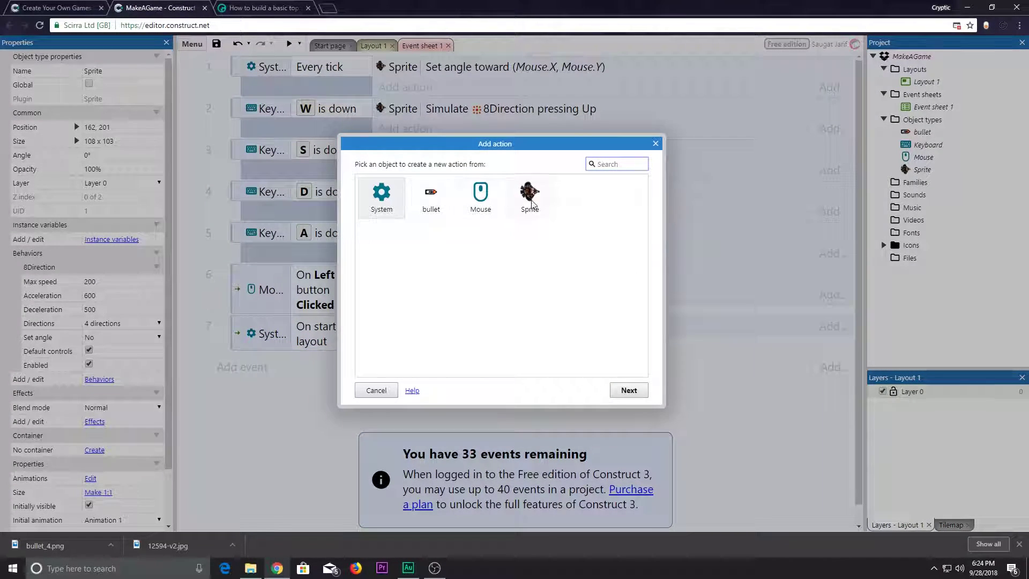
{"action": "double_click", "coordinate": [432, 201]}
{"action": "type", "text": "des"}
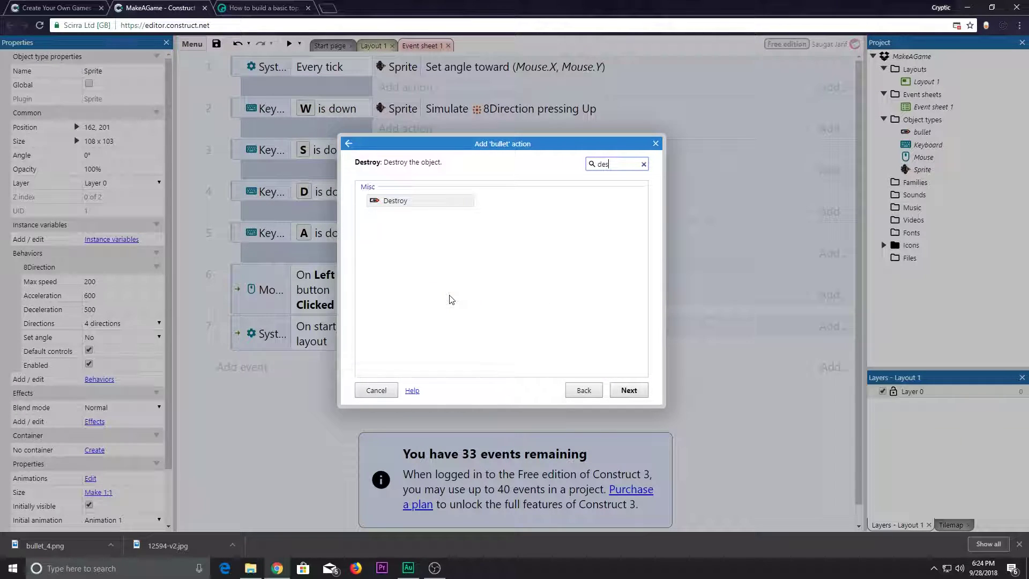
{"action": "double_click", "coordinate": [441, 201]}
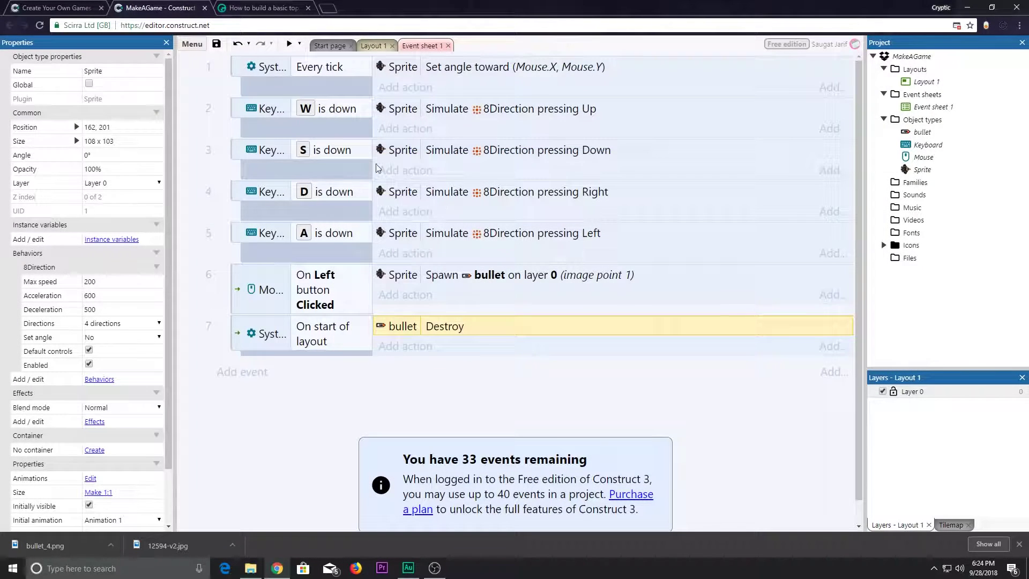
Preview the game, retrying the blocked popup, and fire bullets in several directions while moving the player sideways.
{"action": "left_click", "coordinate": [297, 46]}
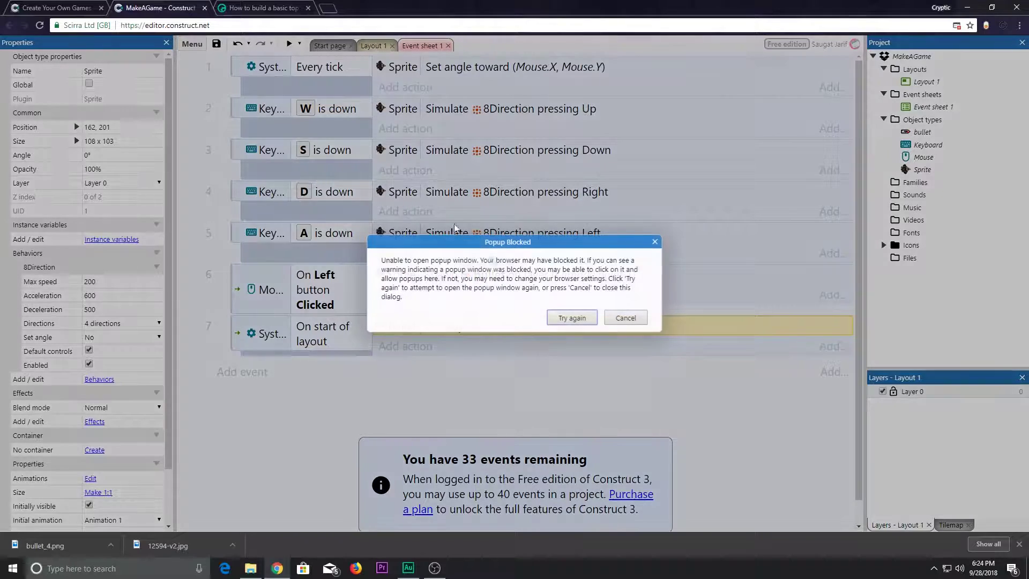
{"action": "left_click", "coordinate": [574, 320]}
{"action": "left_click", "coordinate": [569, 313]}
{"action": "left_click", "coordinate": [568, 314]}
{"action": "left_click", "coordinate": [568, 313]}
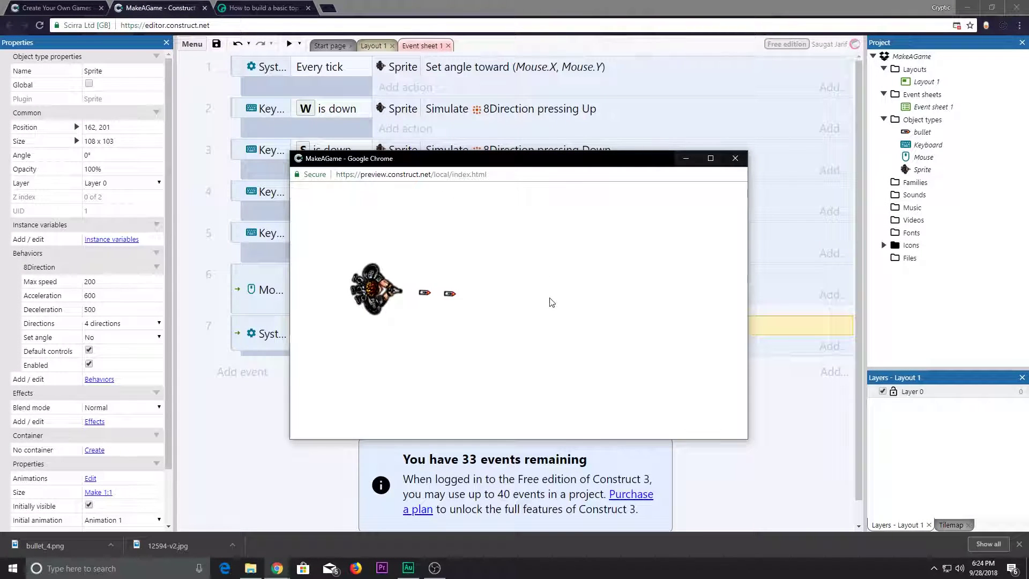
{"action": "key", "text": "d"}
{"action": "left_click", "coordinate": [443, 349]}
{"action": "left_click", "coordinate": [443, 349]}
{"action": "left_click", "coordinate": [443, 349]}
{"action": "left_click", "coordinate": [384, 340]}
{"action": "left_click", "coordinate": [436, 378]}
{"action": "left_click", "coordinate": [436, 379]}
{"action": "left_click", "coordinate": [632, 351]}
{"action": "key", "text": "a"}
{"action": "left_click", "coordinate": [646, 259]}
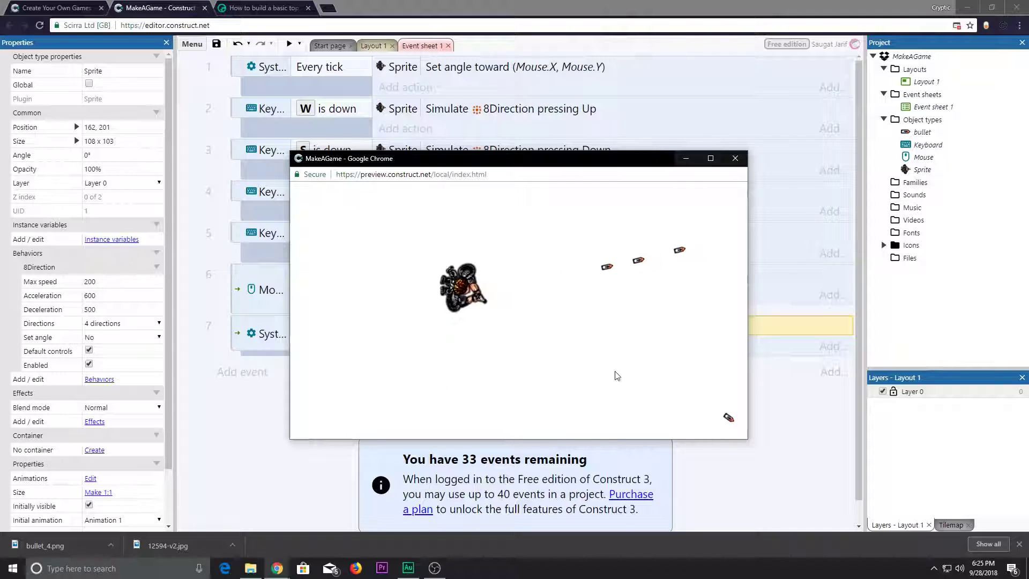
Test the player's movement left, right, up and down in the running preview.
{"action": "key", "text": "d"}
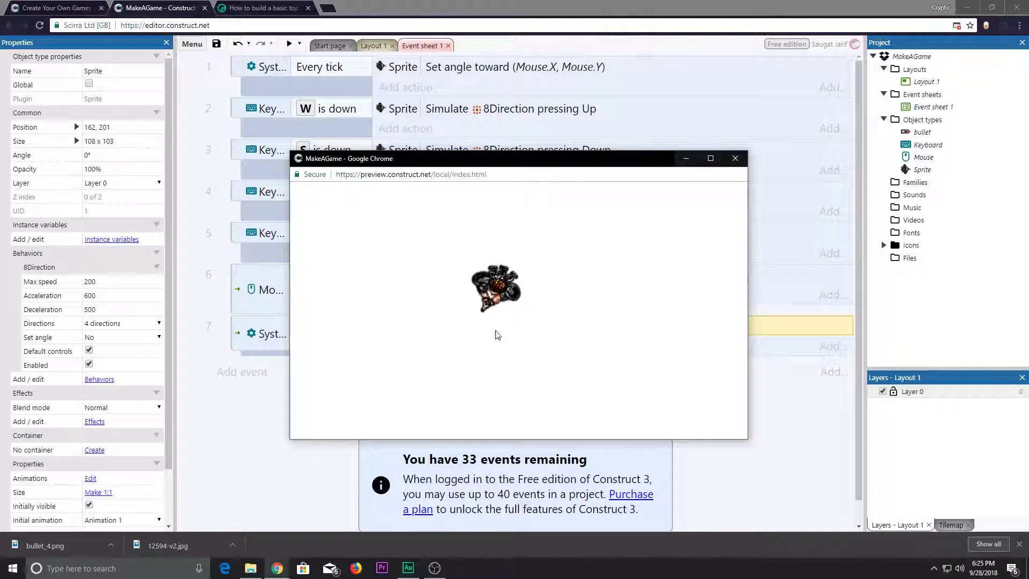
{"action": "key", "text": "a"}
{"action": "key", "text": "s"}
{"action": "key", "text": "d"}
{"action": "key", "text": "w"}
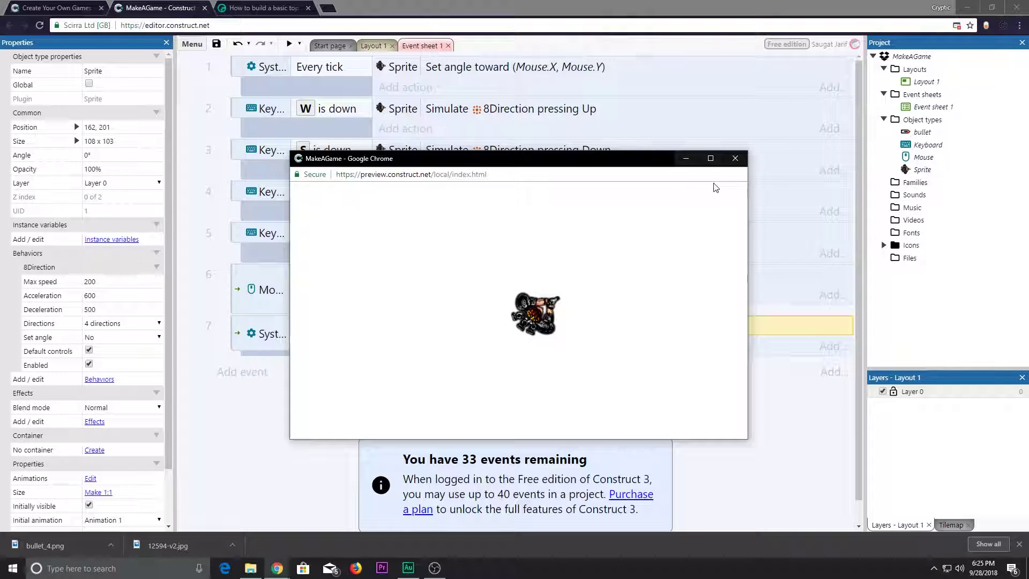
{"action": "left_click", "coordinate": [435, 567]}
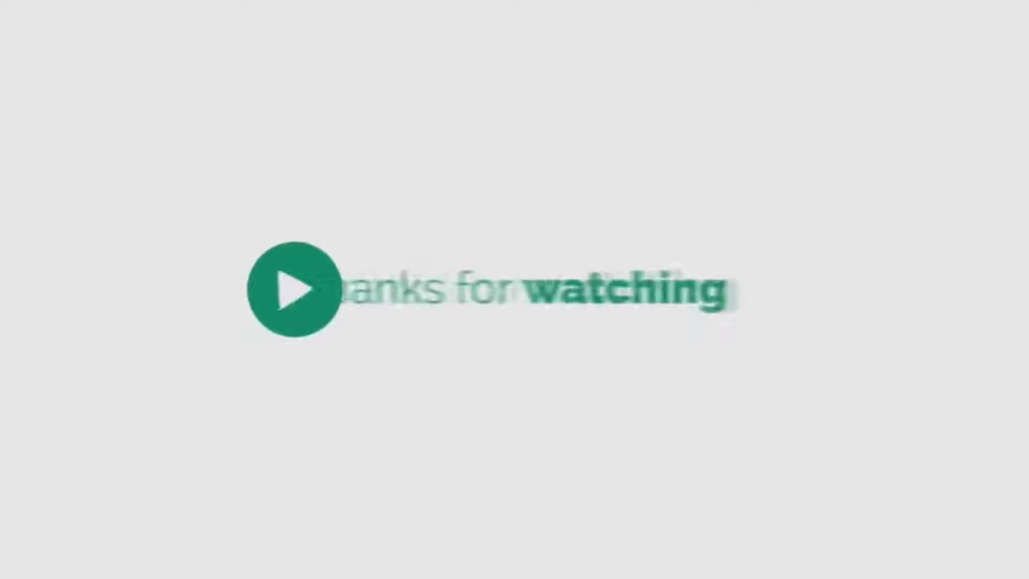